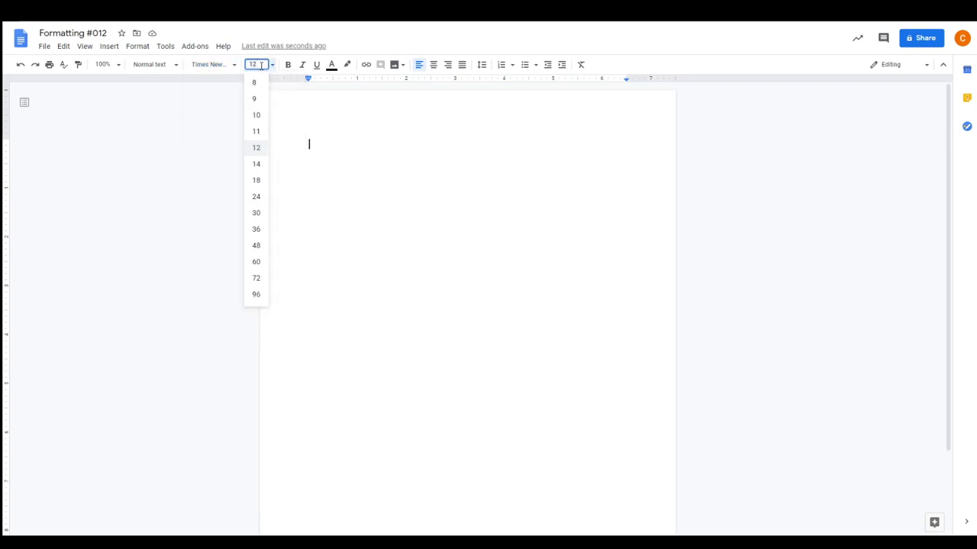
Check the line spacing options without changing them, then show the font list
click(486, 69)
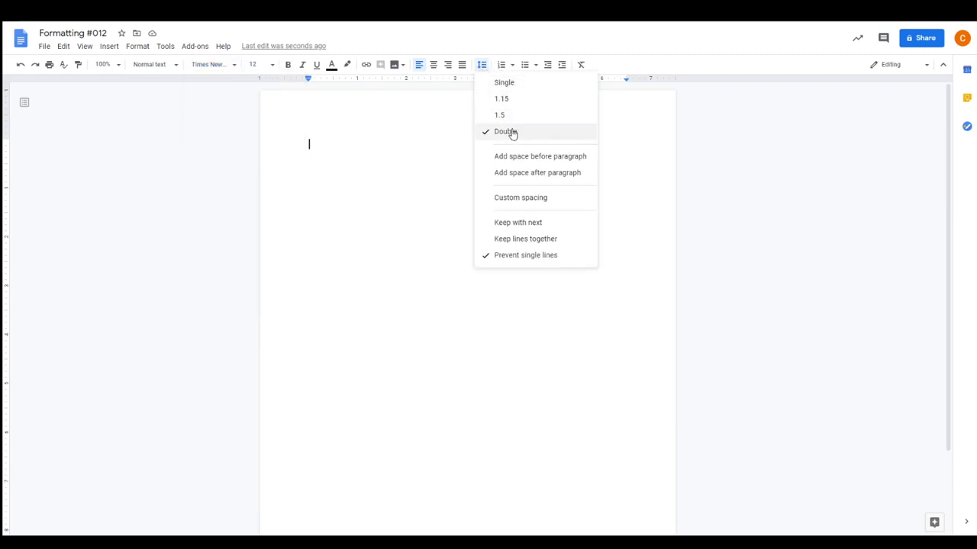
click(342, 149)
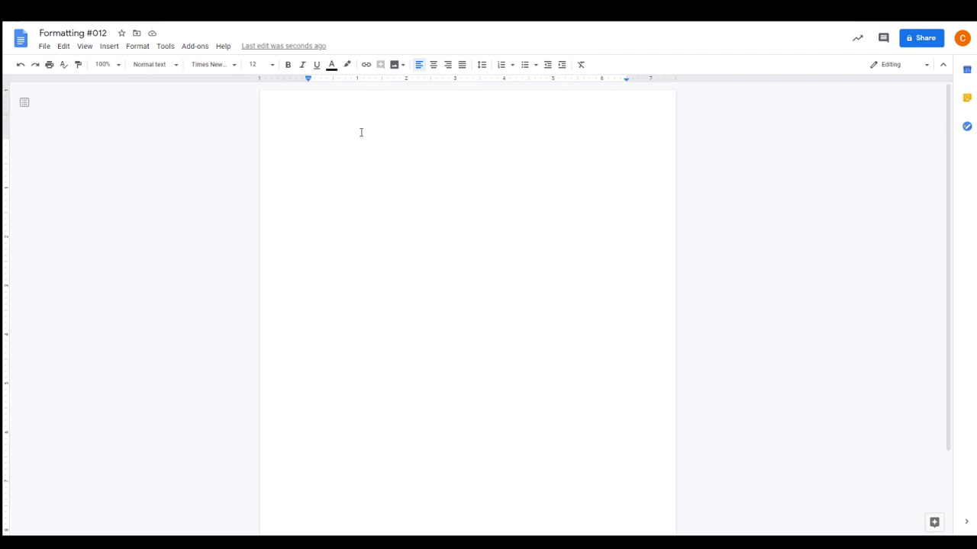
click(236, 67)
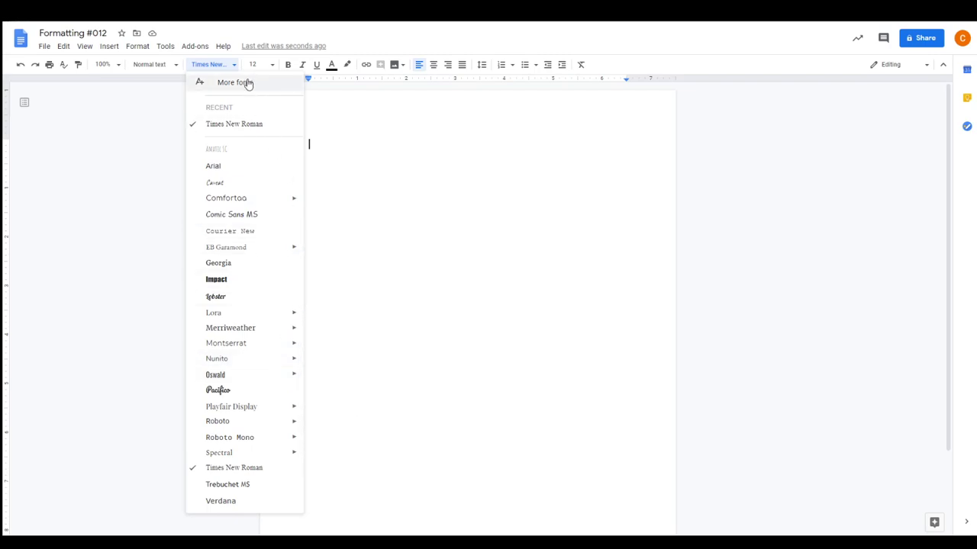
Search the More fonts library for 'lexe'
click(217, 86)
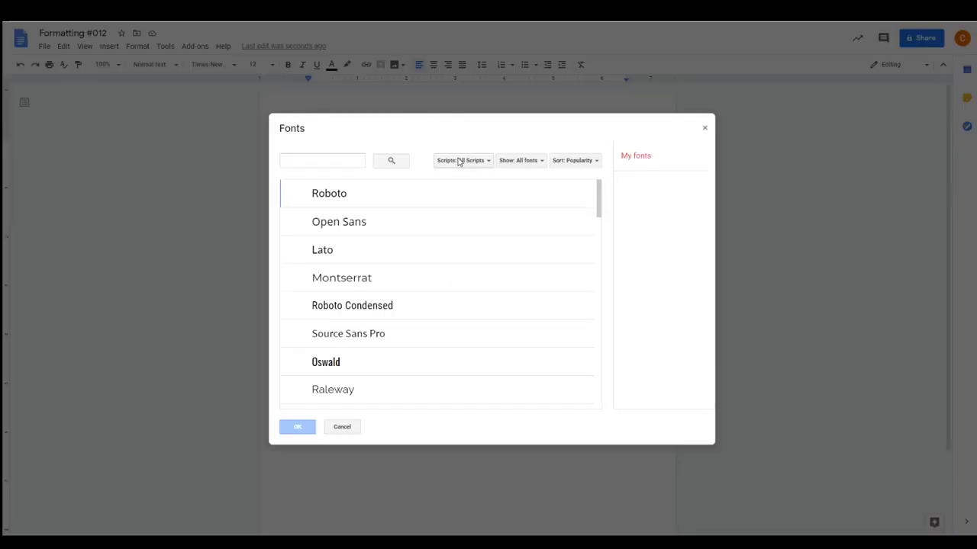
scroll(421, 302, down, 15)
scroll(420, 306, down, 3)
scroll(419, 305, up, 20)
click(342, 164)
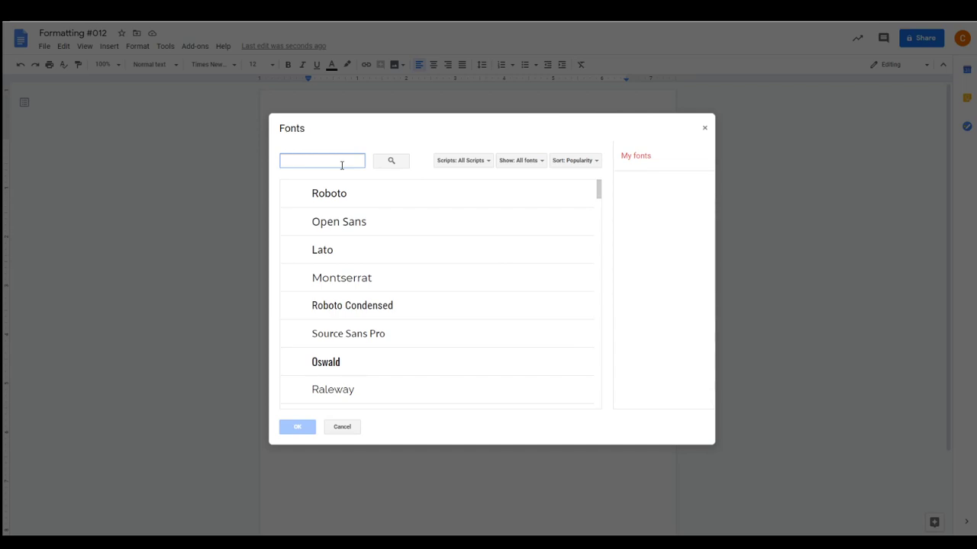
text(lexend)
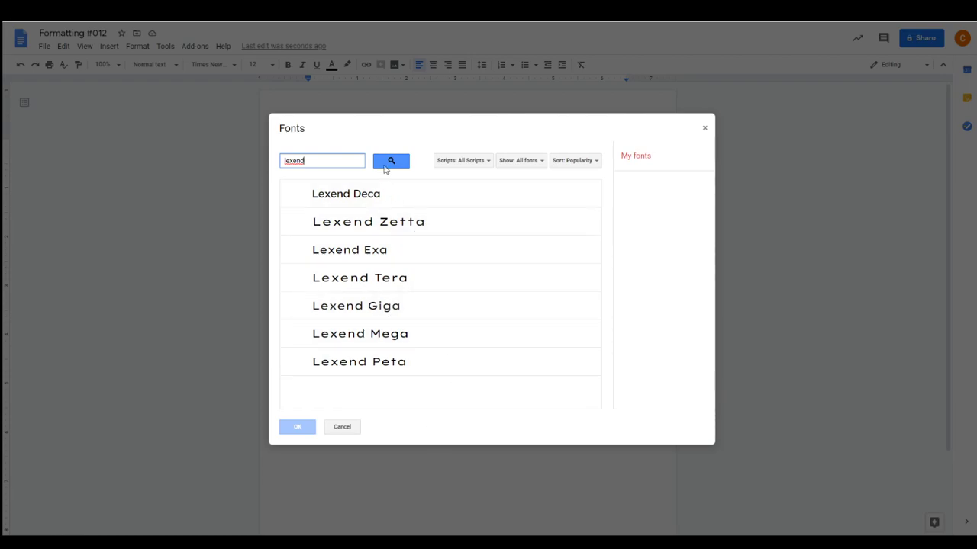
Add Lexend Deca, Zetta, Exa, Tera, Giga, Mega and Peta to My fonts
click(377, 196)
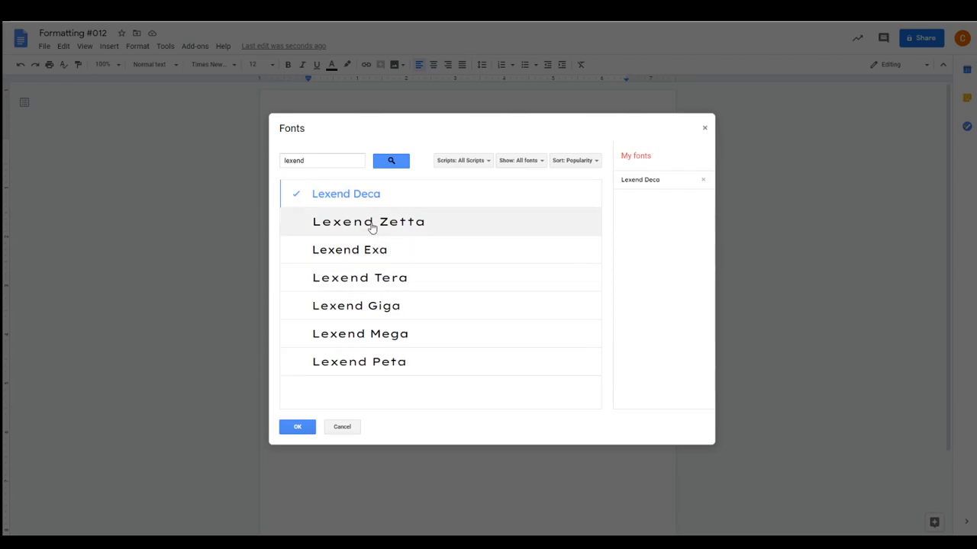
click(370, 221)
click(371, 260)
click(376, 279)
click(379, 309)
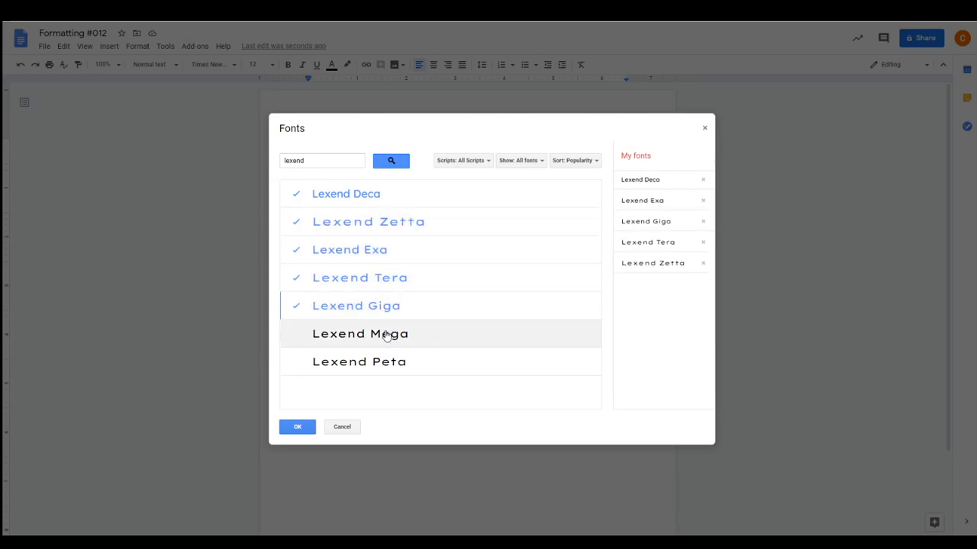
click(388, 336)
click(390, 361)
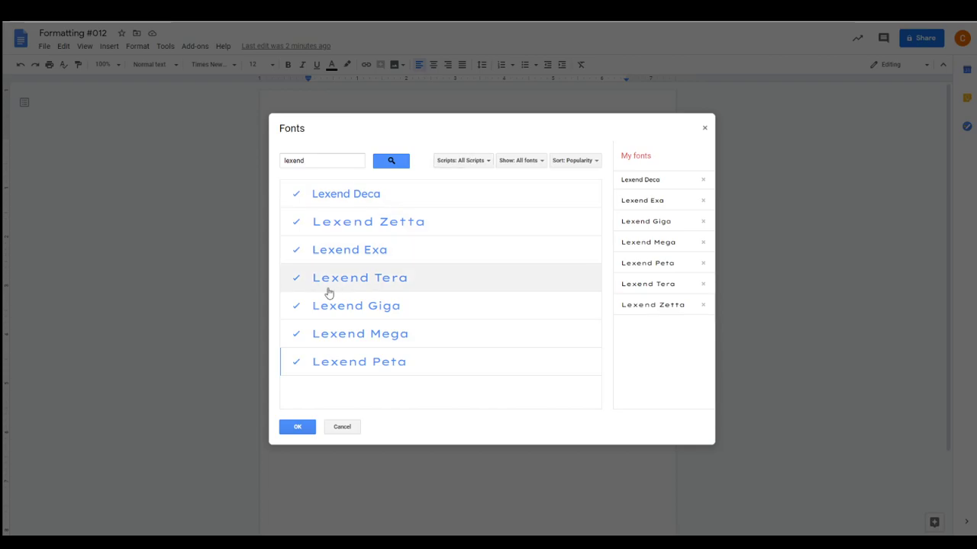
click(297, 427)
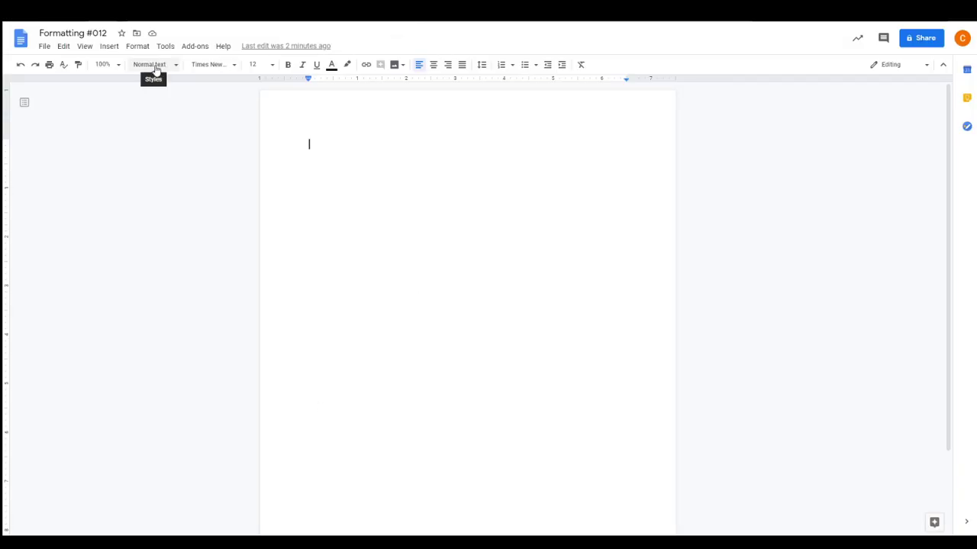
Reopen More fonts, clear the search, browse all fonts, and cancel without changes
click(227, 66)
click(226, 81)
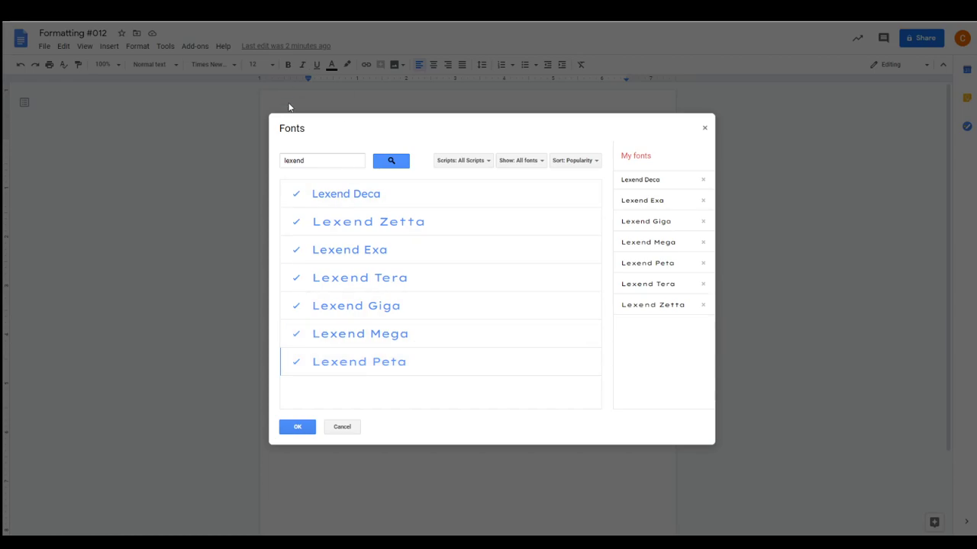
drag(304, 164, 229, 157)
key(BackSpace)
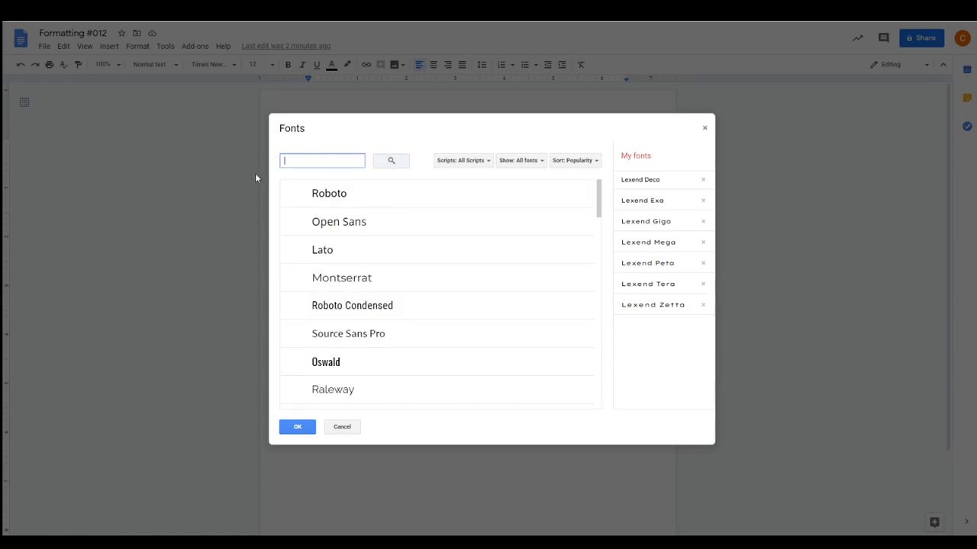
scroll(517, 350, down, 5)
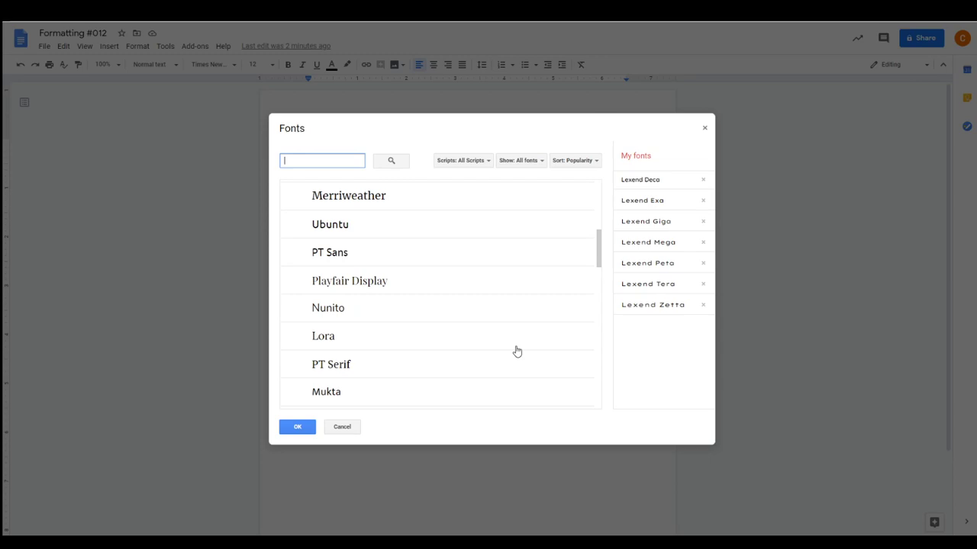
scroll(516, 350, down, 8)
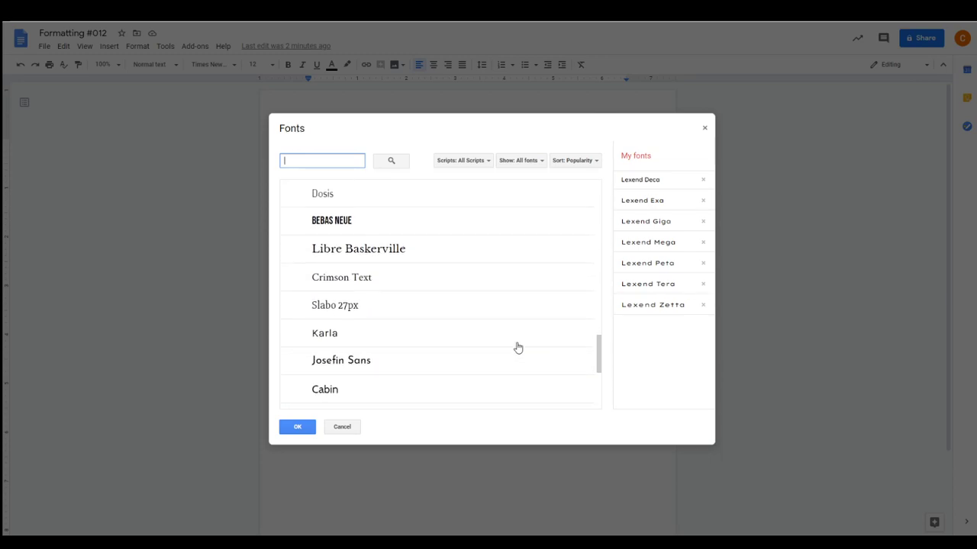
click(342, 427)
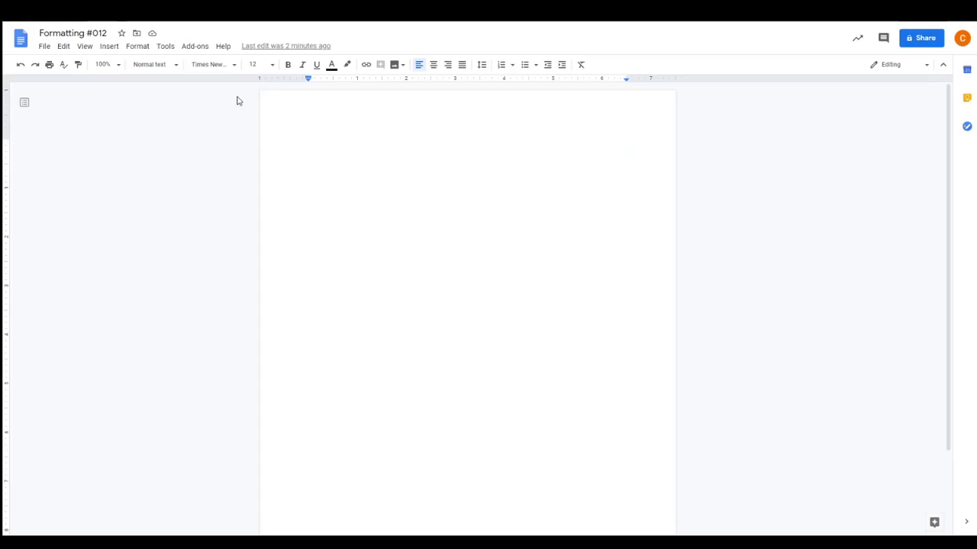
Scroll the font list to confirm the Lexend fonts are available
click(227, 67)
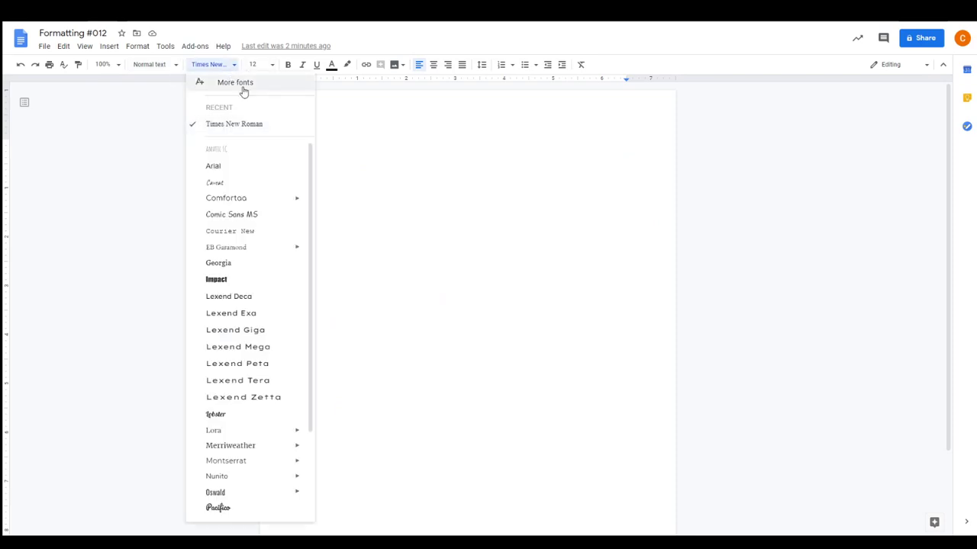
scroll(225, 372, down, 3)
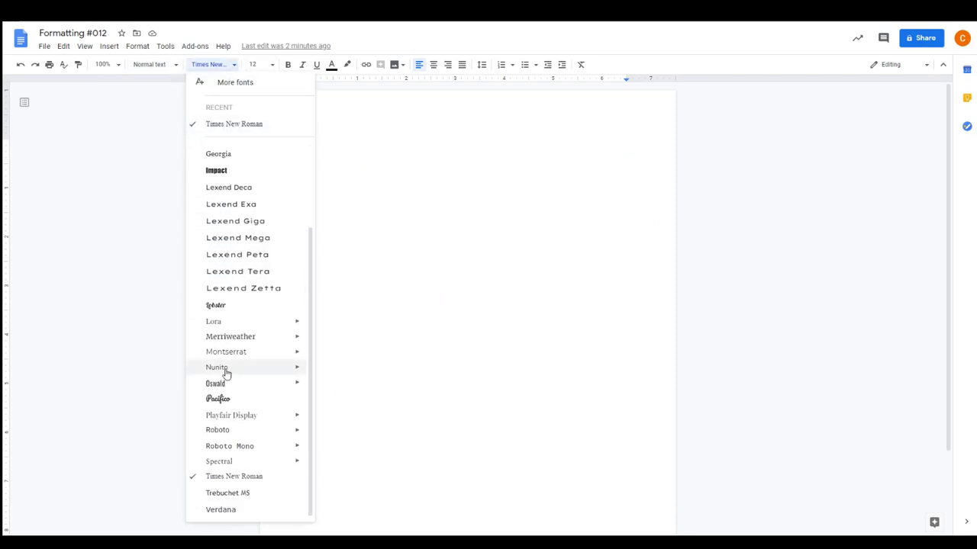
mouse_move(254, 423)
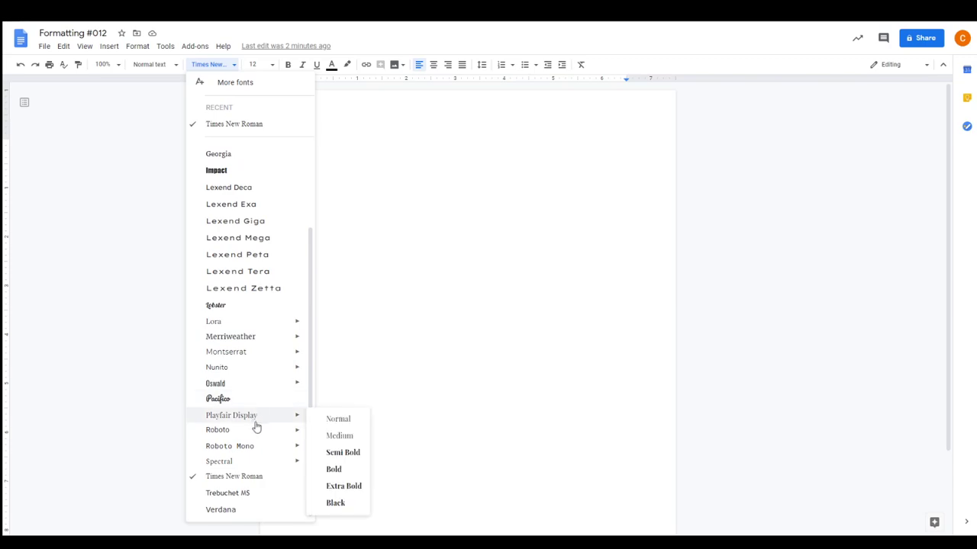
scroll(254, 423, up, 3)
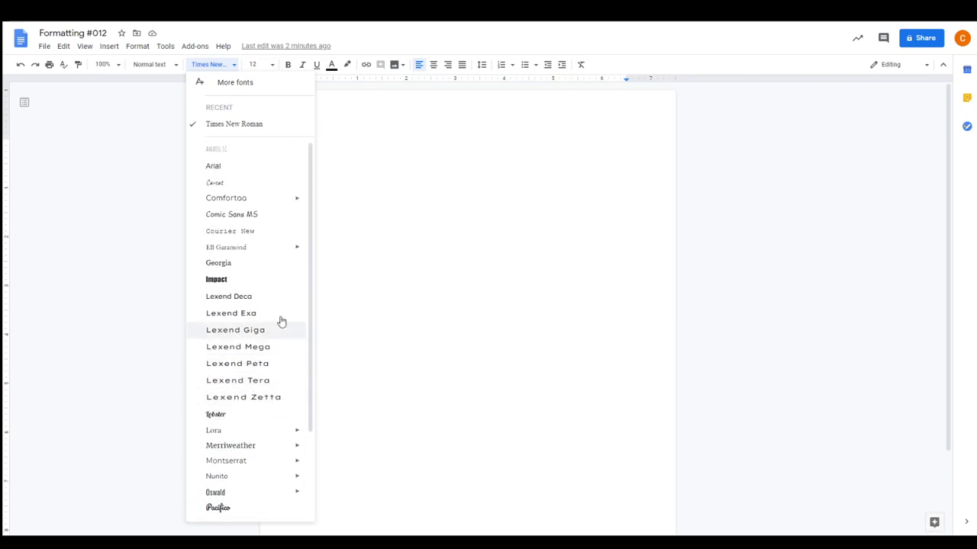
click(429, 214)
View font sizes, toggle bold on and off, and switch italic on
click(258, 64)
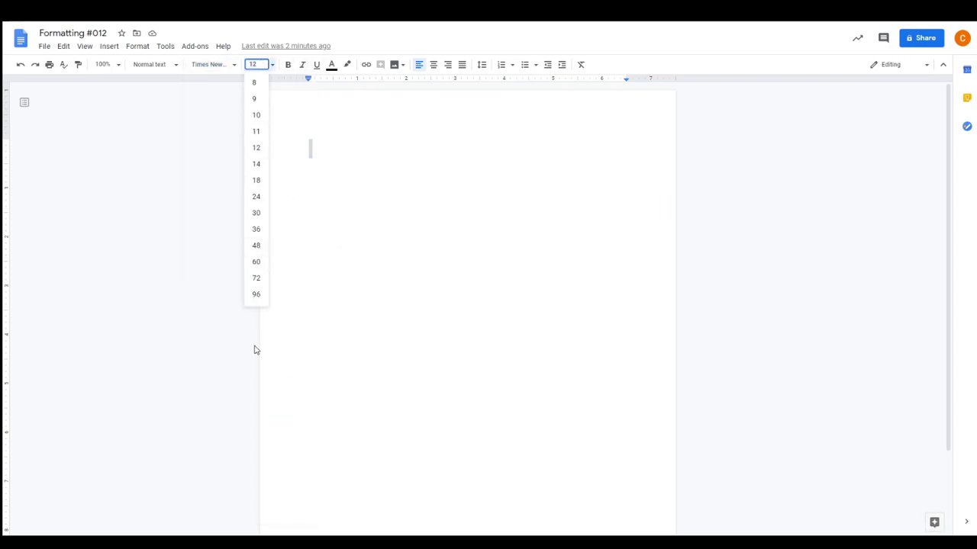
click(289, 66)
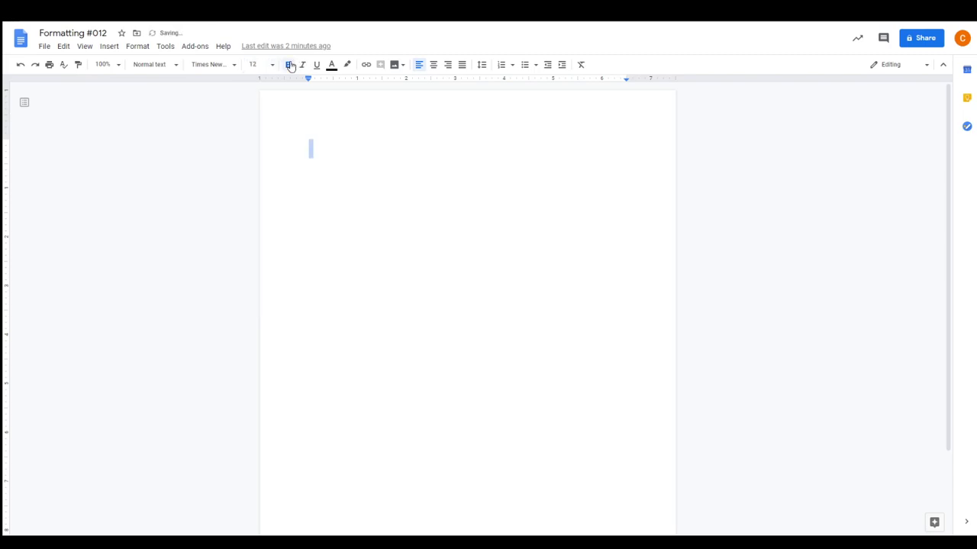
click(292, 67)
click(305, 68)
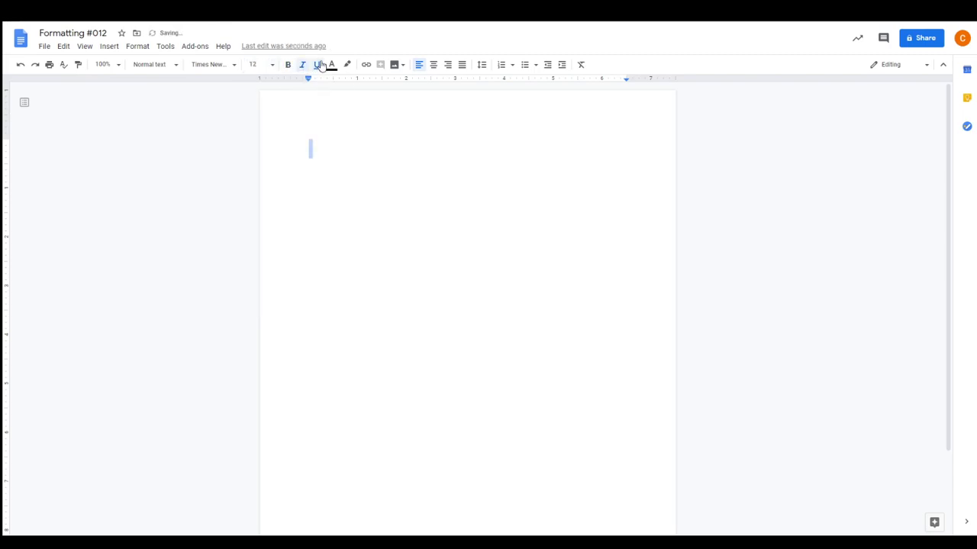
Type plain lines 'Ctrl + B = Bold' and 'Ctrl + I = Italics', then select the first
click(304, 66)
click(326, 158)
text(c)
text(trl )
text(+ B = Bold)
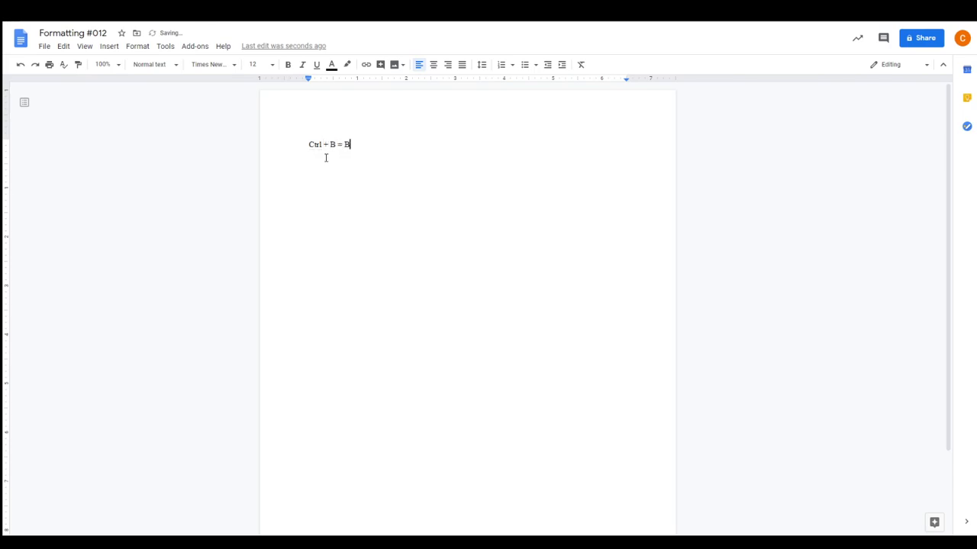
key(Return)
text(Ctrl + I = Italics)
drag(361, 145, 302, 146)
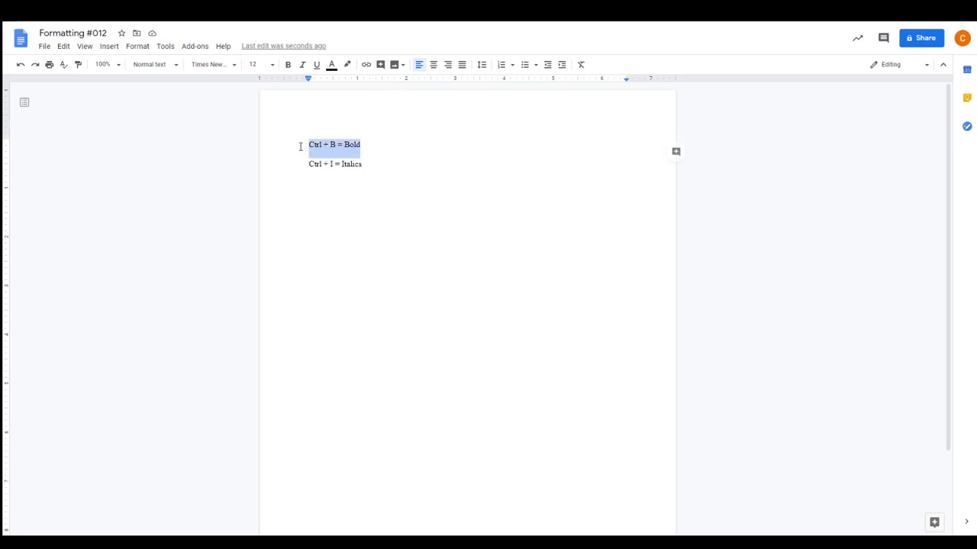
Color the whole Ctrl + B = Bold line purple
click(331, 65)
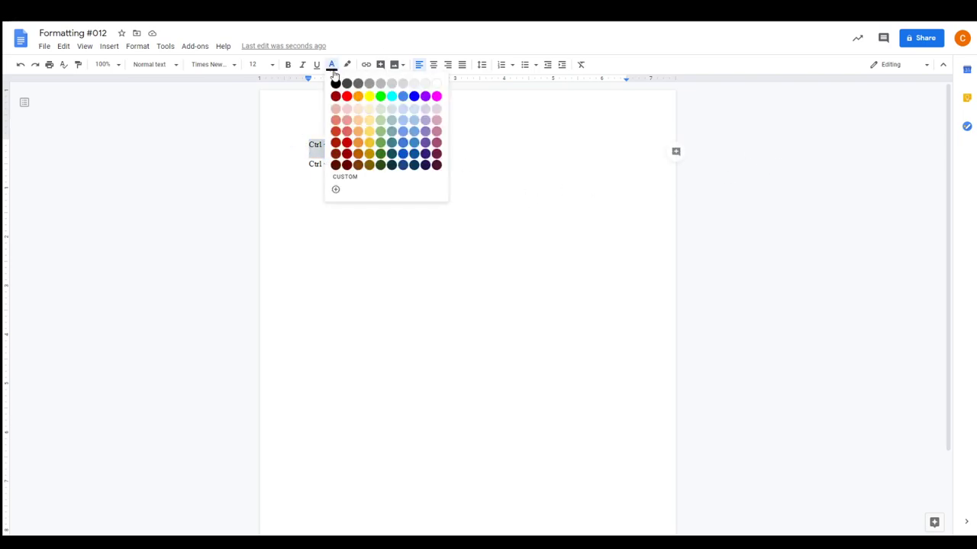
click(437, 133)
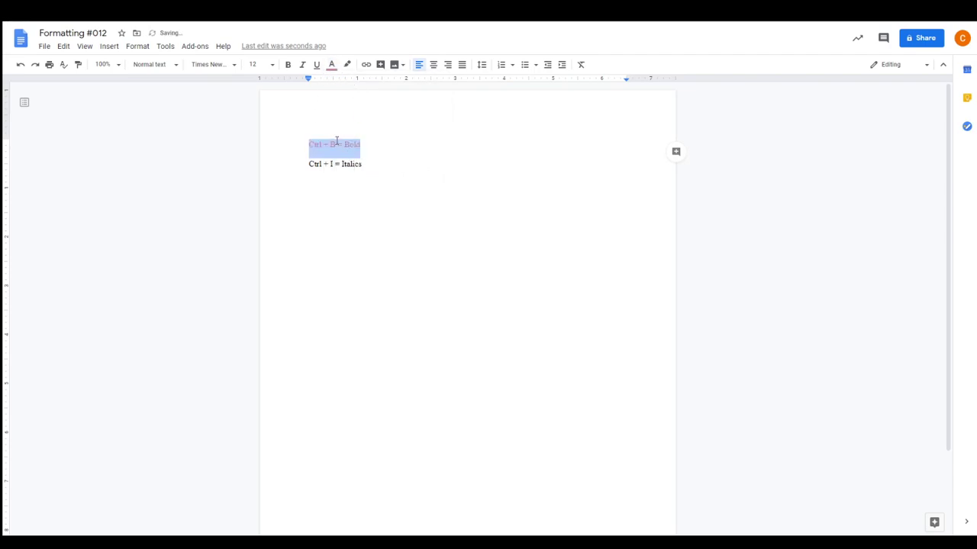
click(332, 66)
click(425, 106)
click(336, 145)
Recolor letters of Bold: 'o' orange, 'l' magenta, last letters green
drag(354, 144, 351, 145)
click(332, 65)
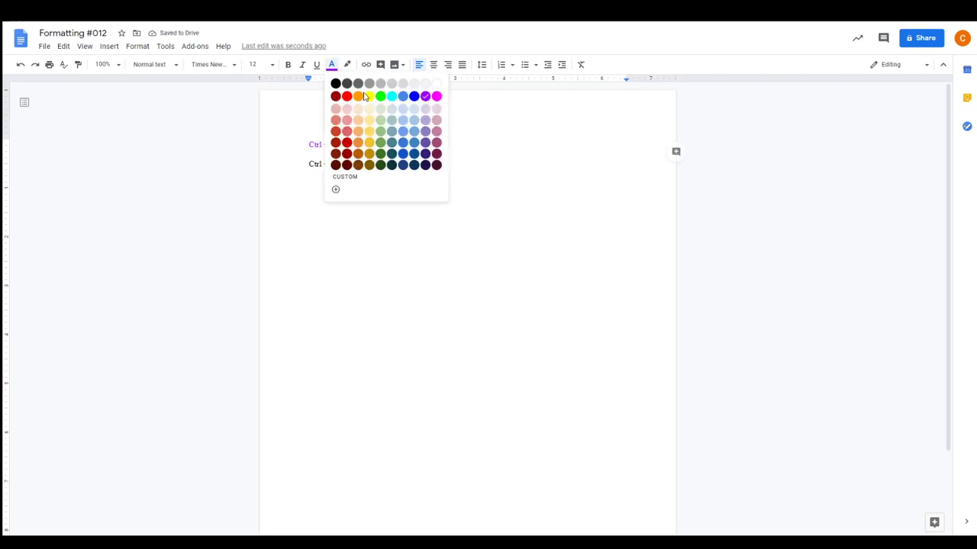
click(347, 96)
click(354, 144)
drag(358, 145, 355, 146)
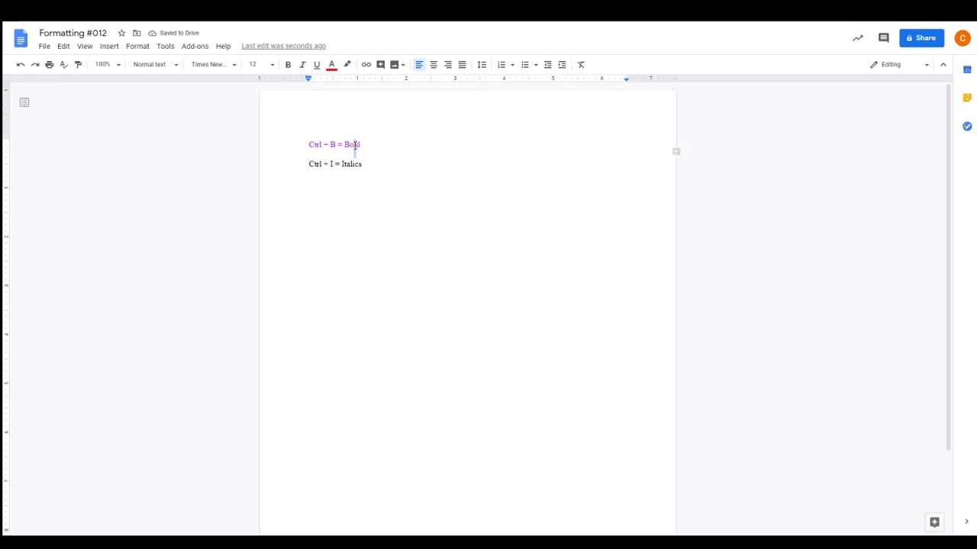
click(332, 68)
click(438, 96)
click(332, 65)
click(380, 96)
click(424, 274)
Highlight the Ctrl + I = Italics line in yellow
drag(361, 163, 308, 164)
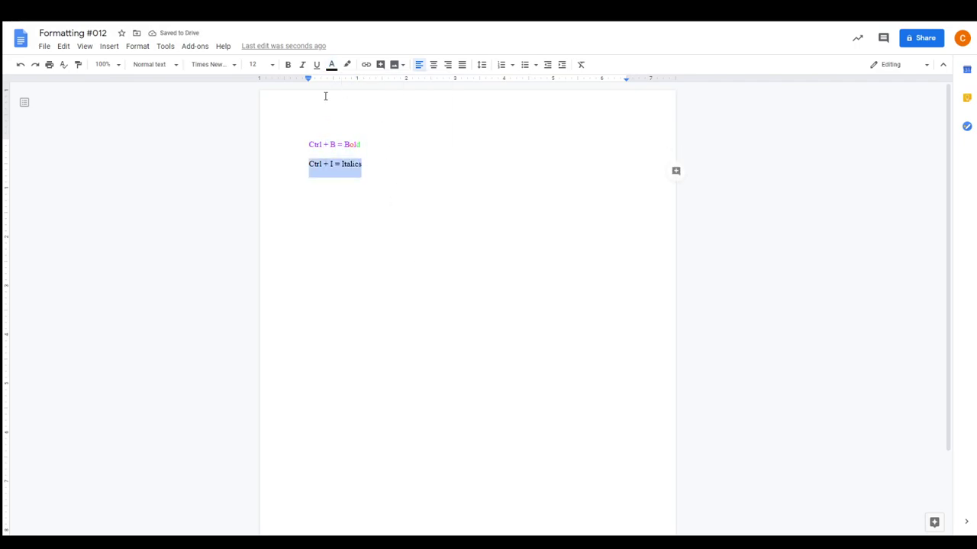
click(347, 65)
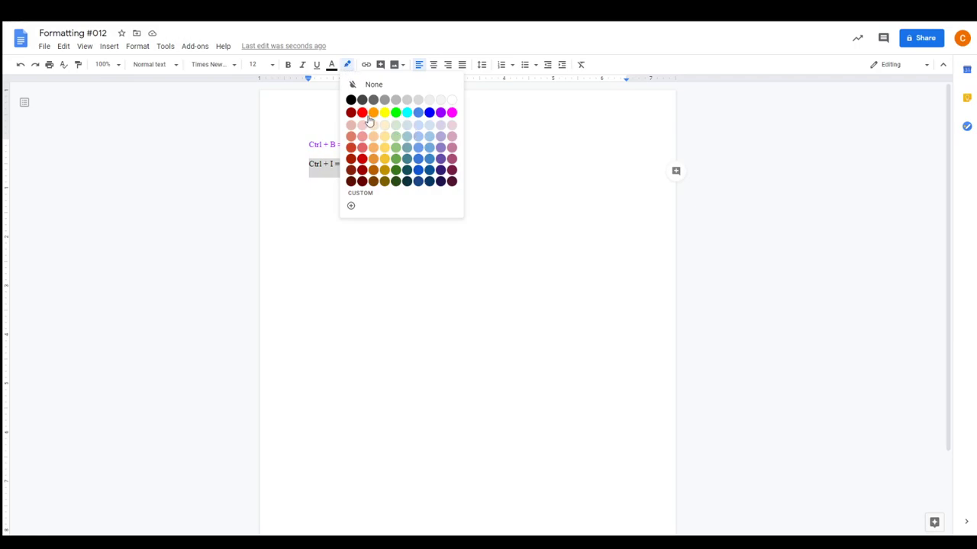
click(384, 113)
click(374, 288)
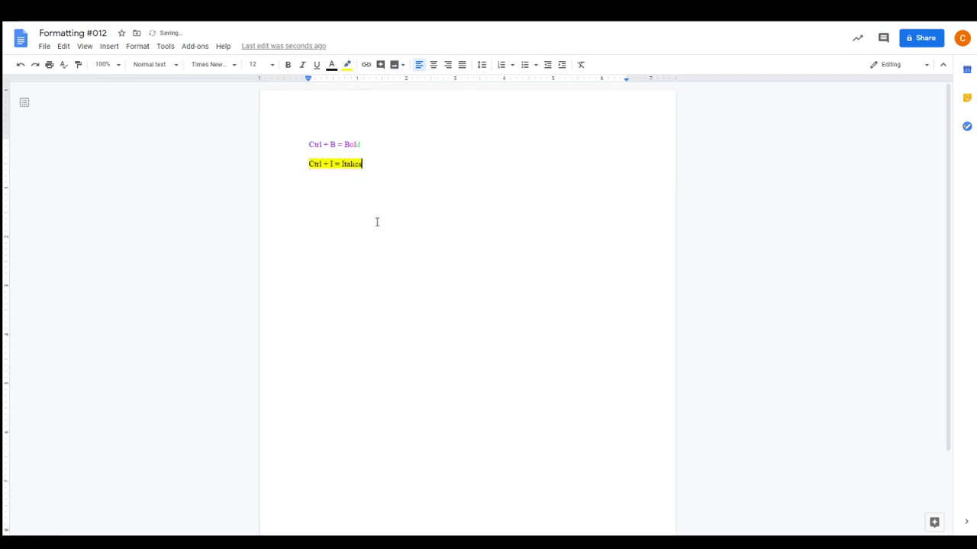
click(347, 65)
click(312, 276)
Select the word Italics and dismiss the Insert link box without adding a link
drag(366, 166, 301, 170)
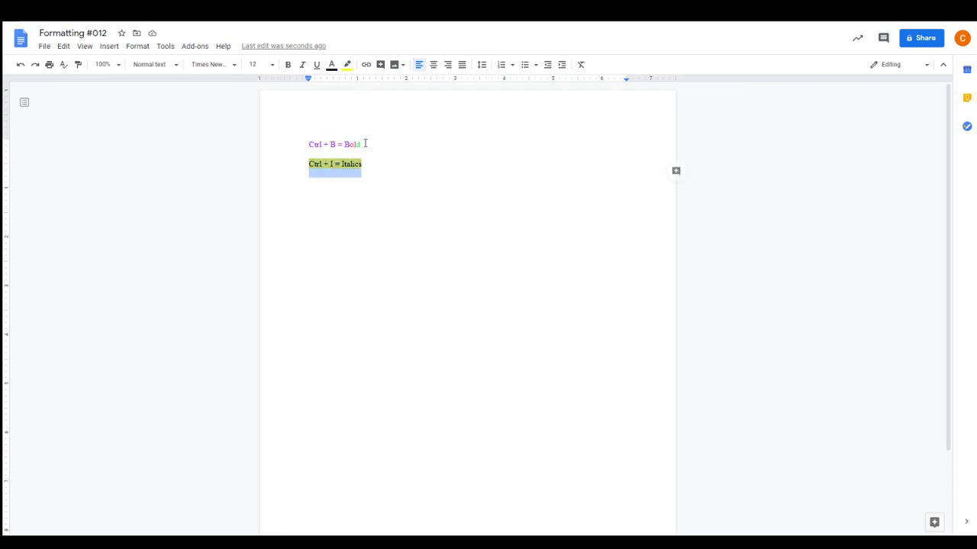
click(360, 166)
drag(362, 165, 342, 165)
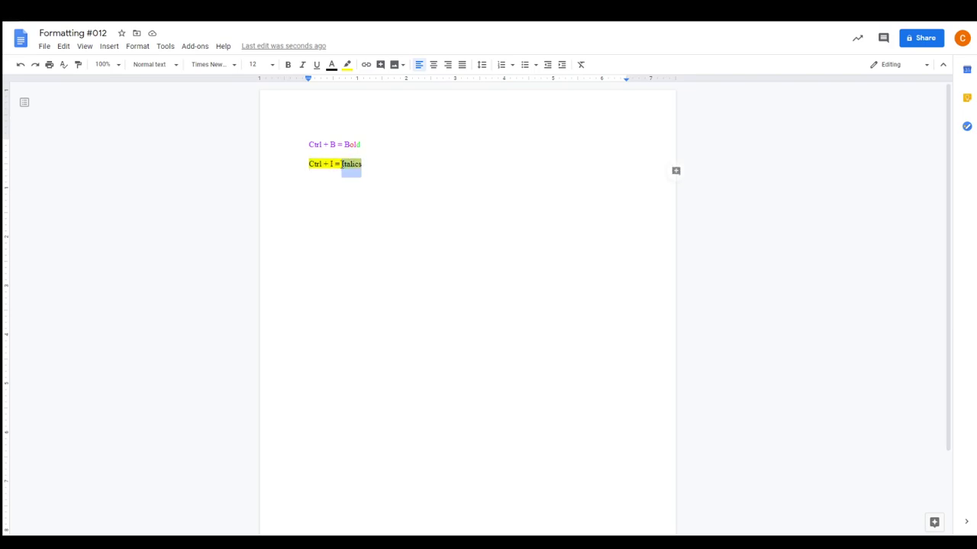
click(366, 65)
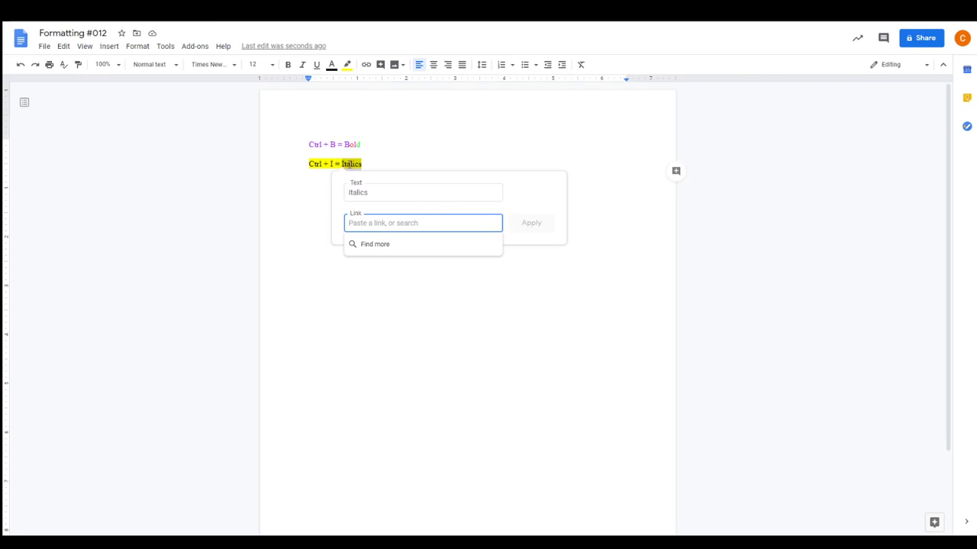
click(540, 267)
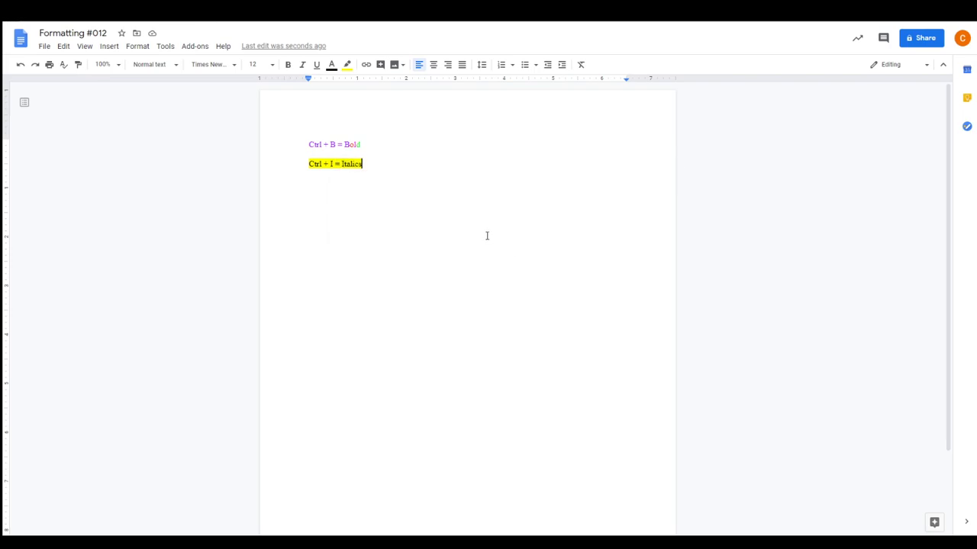
Comment on Italics: 'I use italics when including the title of a book.'
click(401, 67)
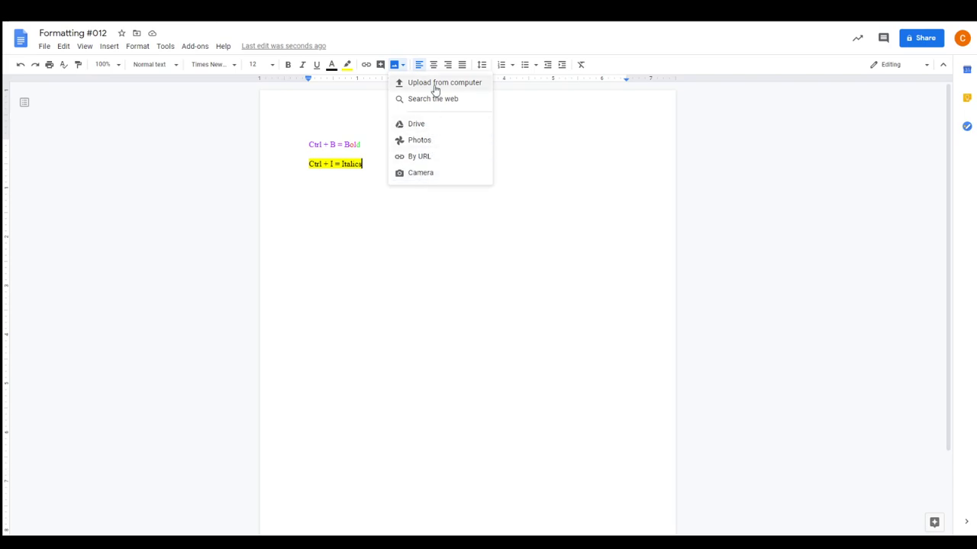
click(363, 202)
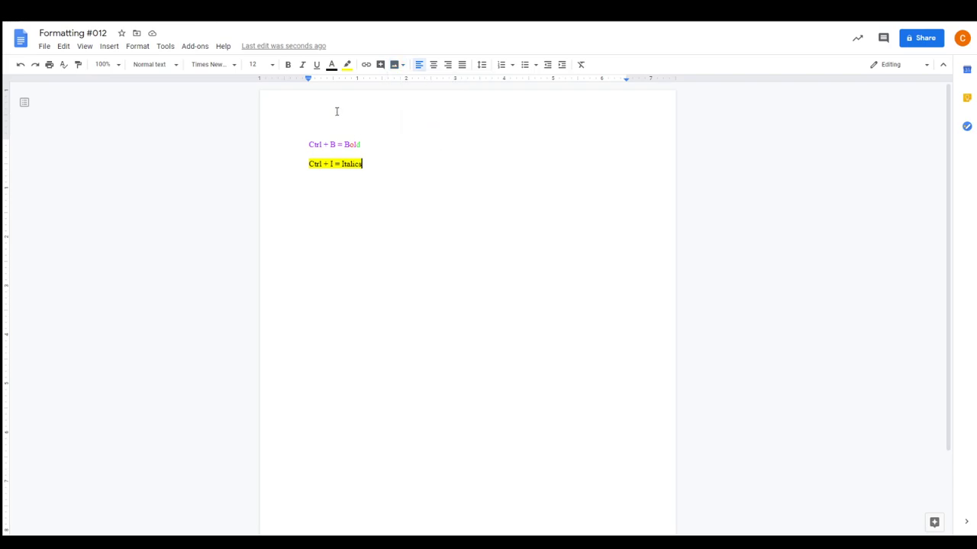
click(380, 64)
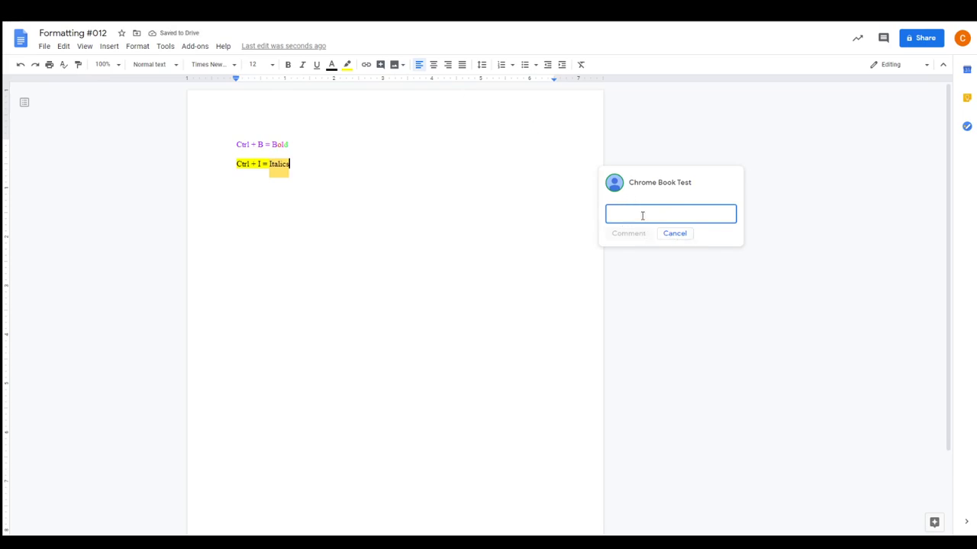
text(I use italics when including)
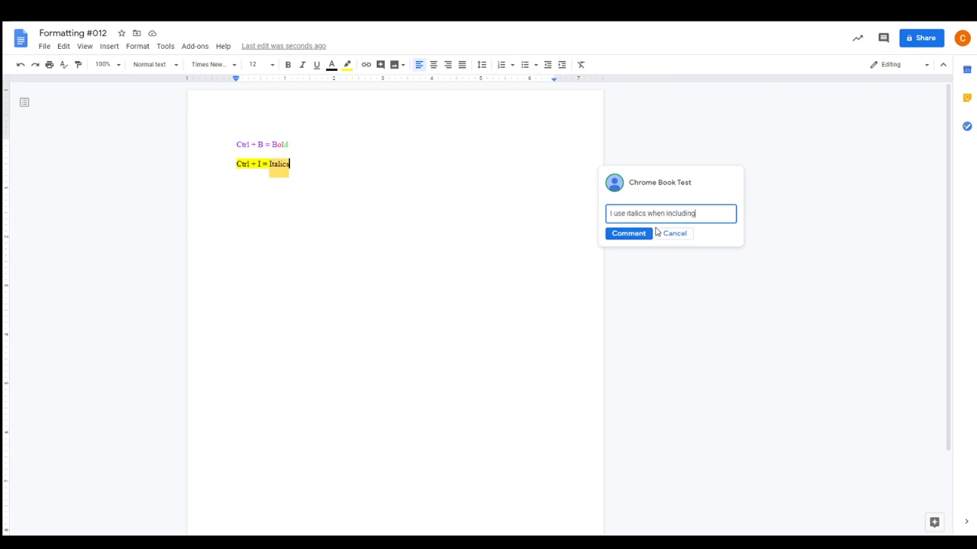
text(a)
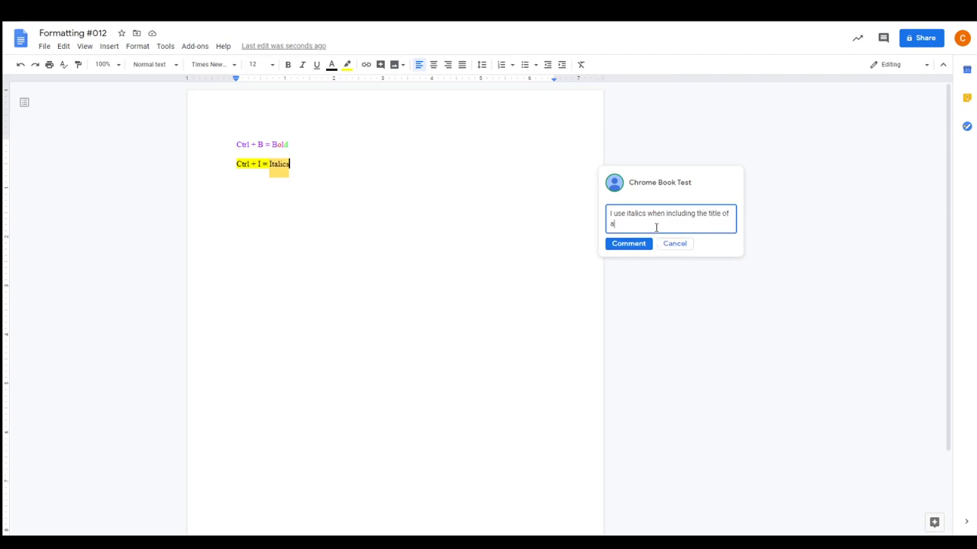
text( book.)
click(631, 244)
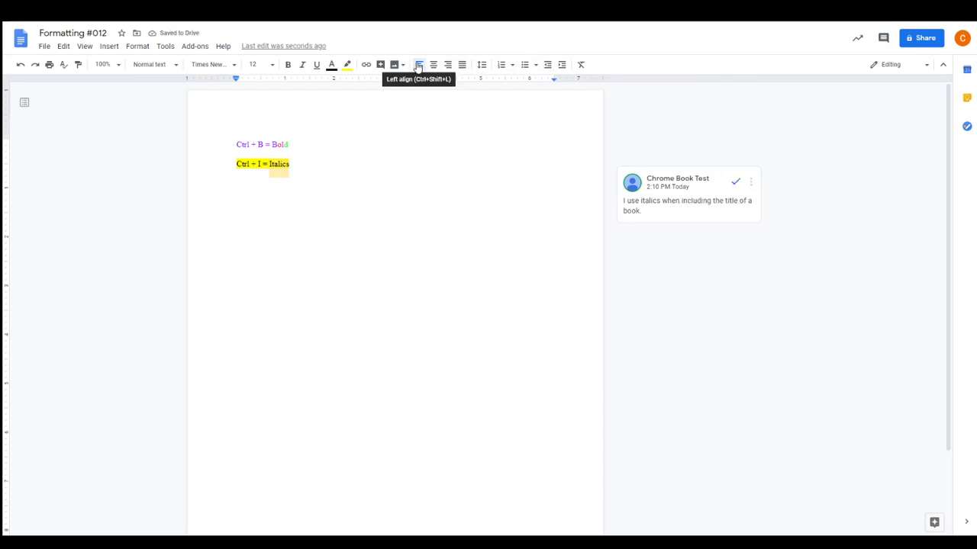
Justify the Ctrl + I = Italics line after trying center and right alignment
click(432, 65)
click(447, 65)
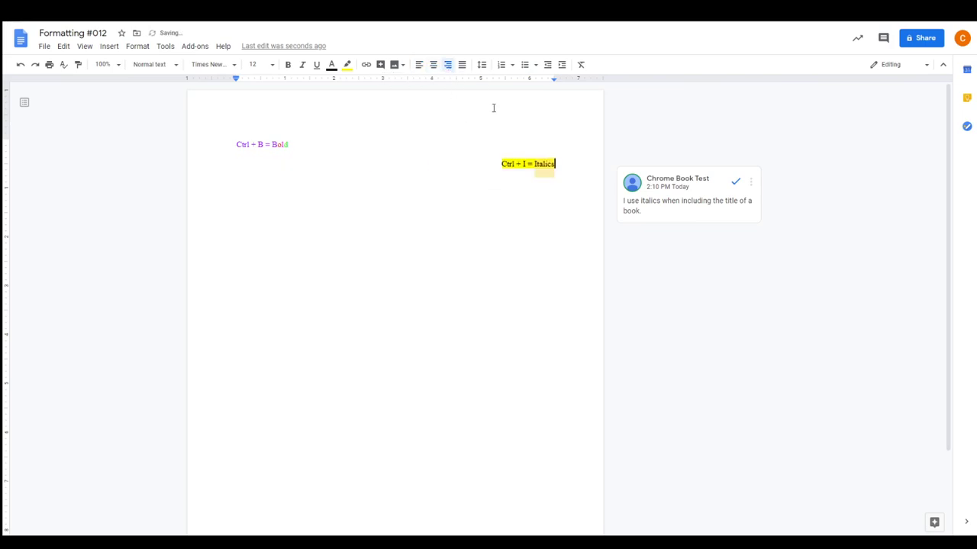
click(461, 65)
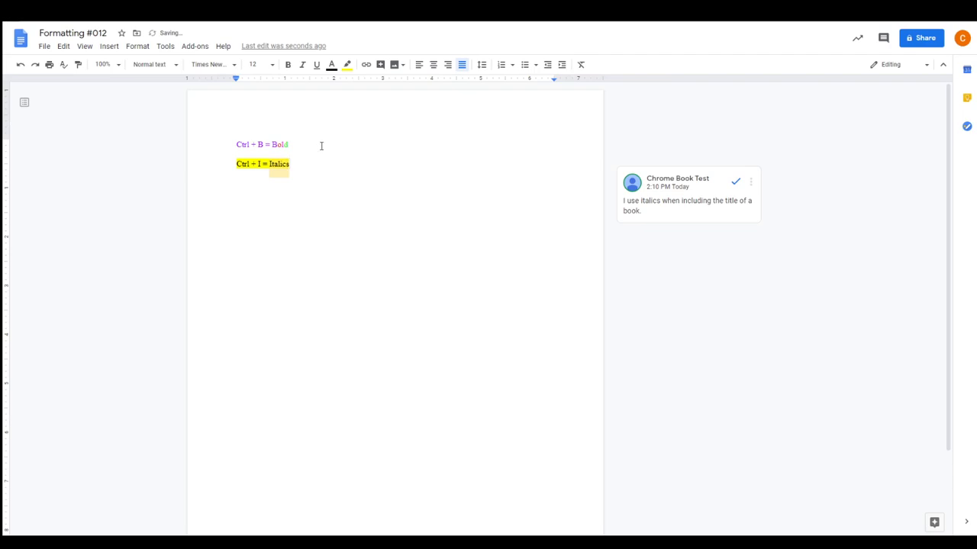
Check line spacing without changes, then select both lines with Ctrl+A
click(481, 65)
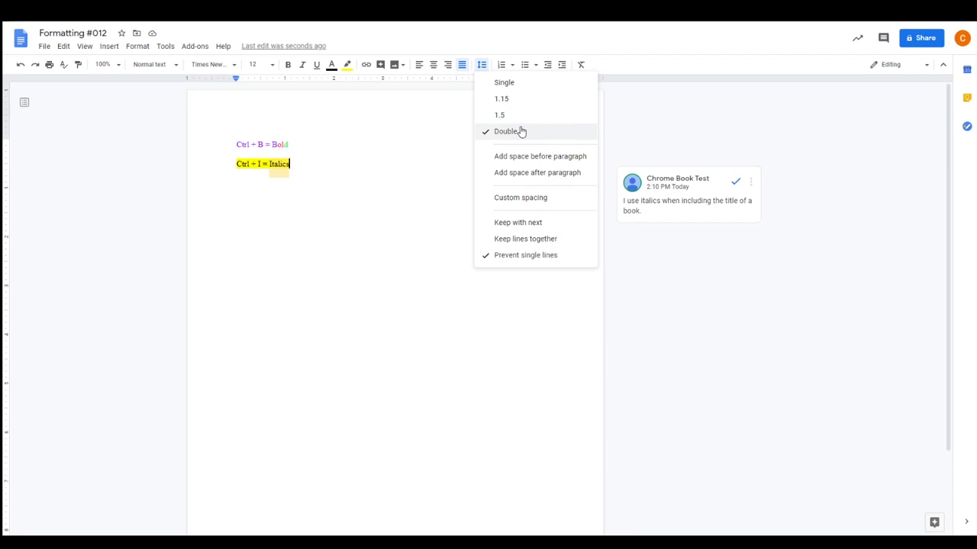
click(298, 170)
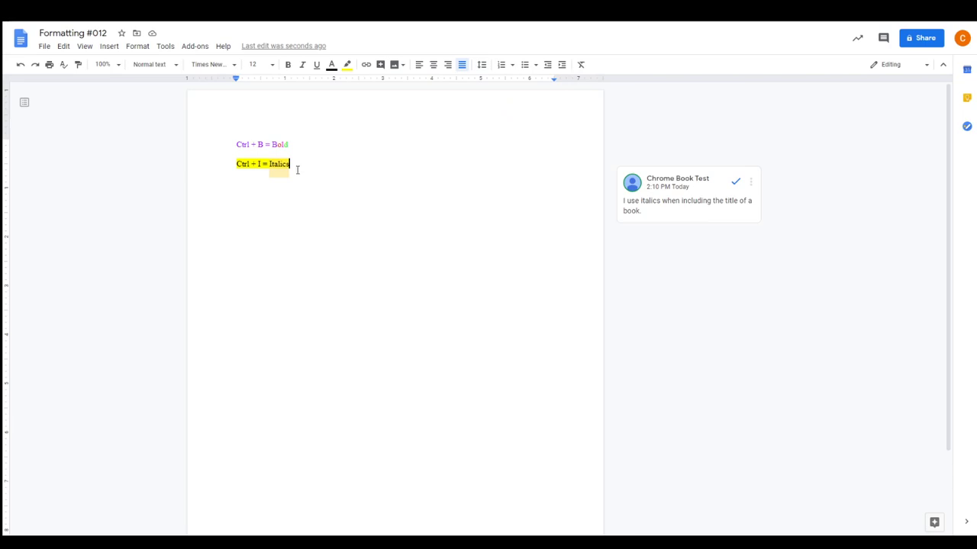
key(ctrl+a)
Turn both lines into a list with checkbox-style bullets
click(501, 64)
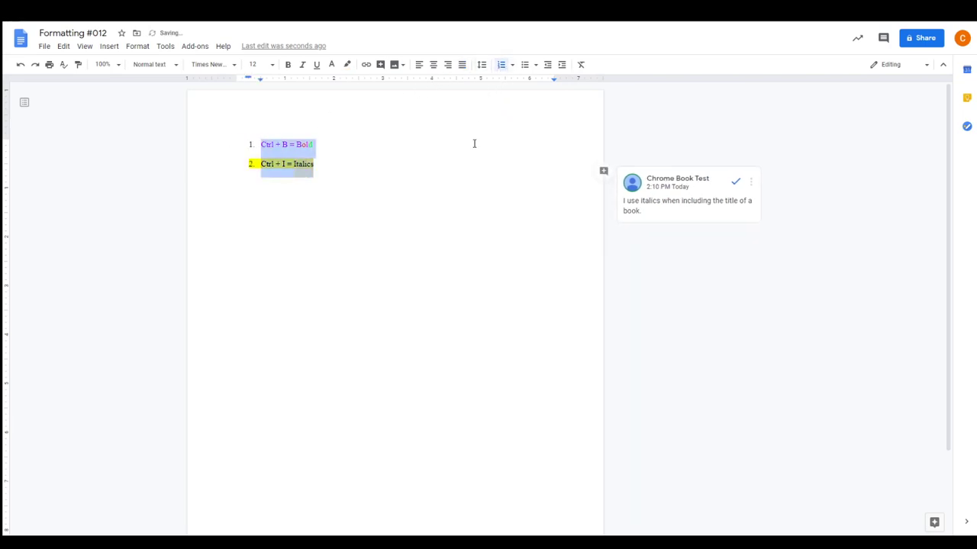
click(525, 64)
click(536, 65)
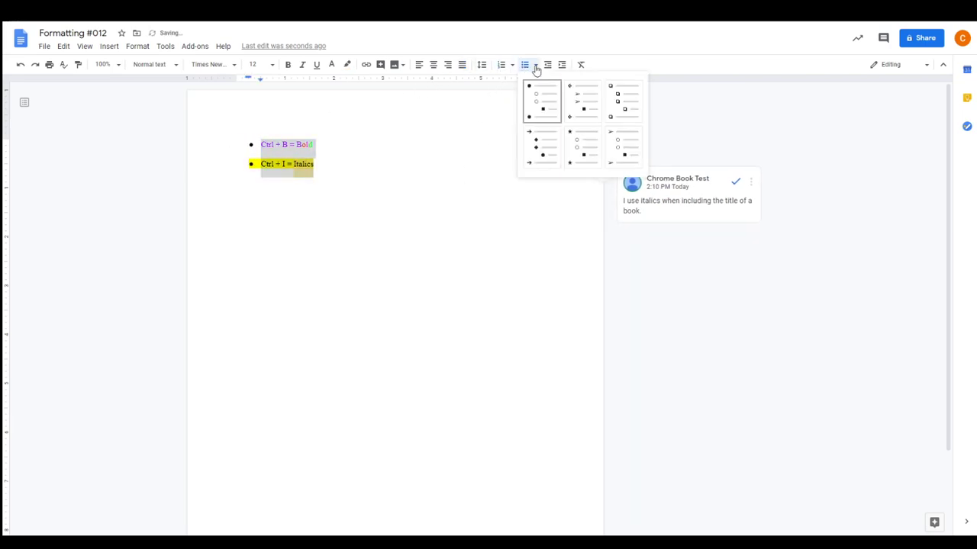
click(624, 100)
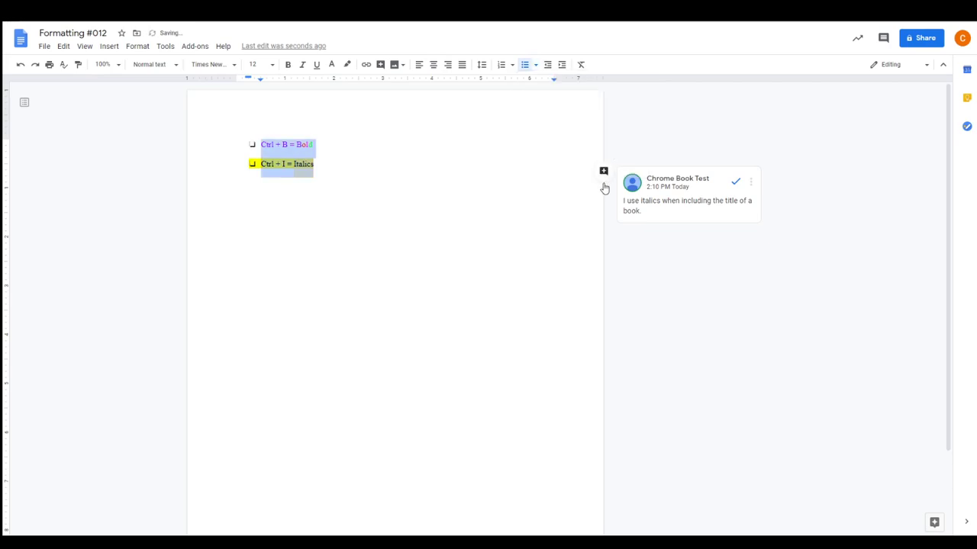
click(252, 145)
right_click(254, 147)
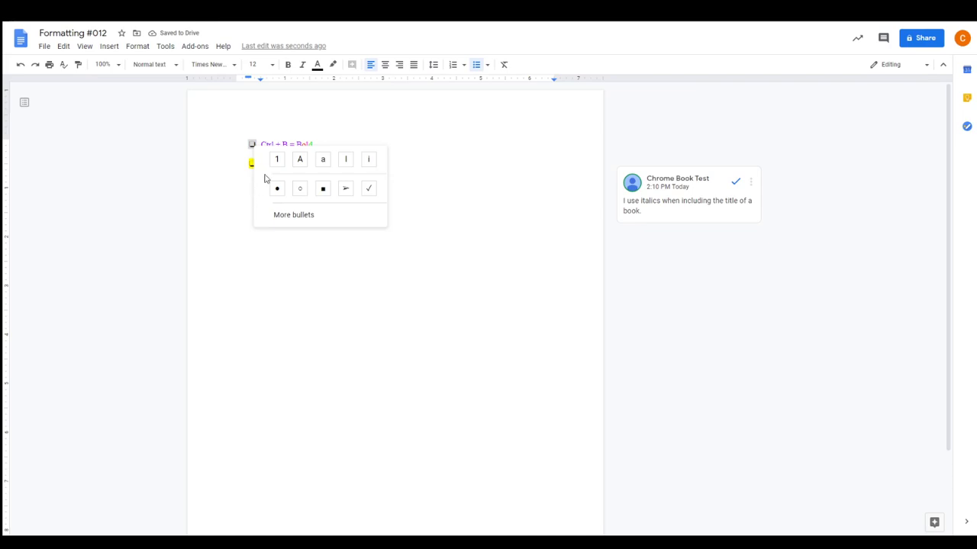
click(424, 168)
Restyle the Italics item's bullet, indent and outdent it, then clear its formatting
drag(312, 164, 241, 163)
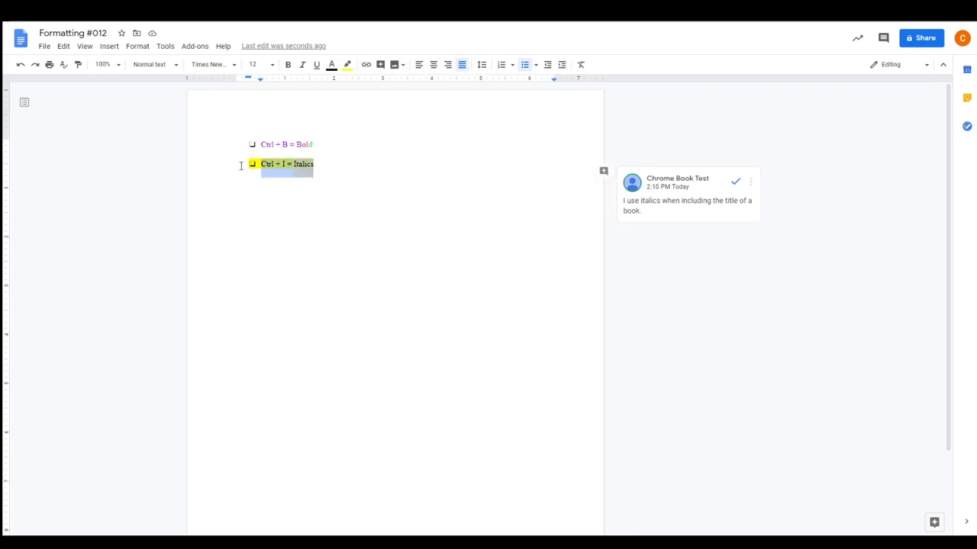
click(512, 66)
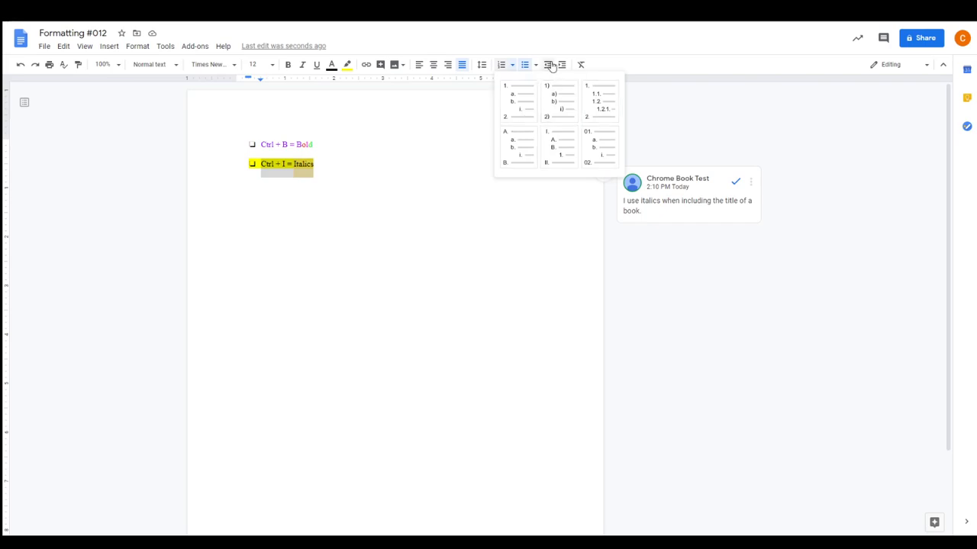
click(535, 66)
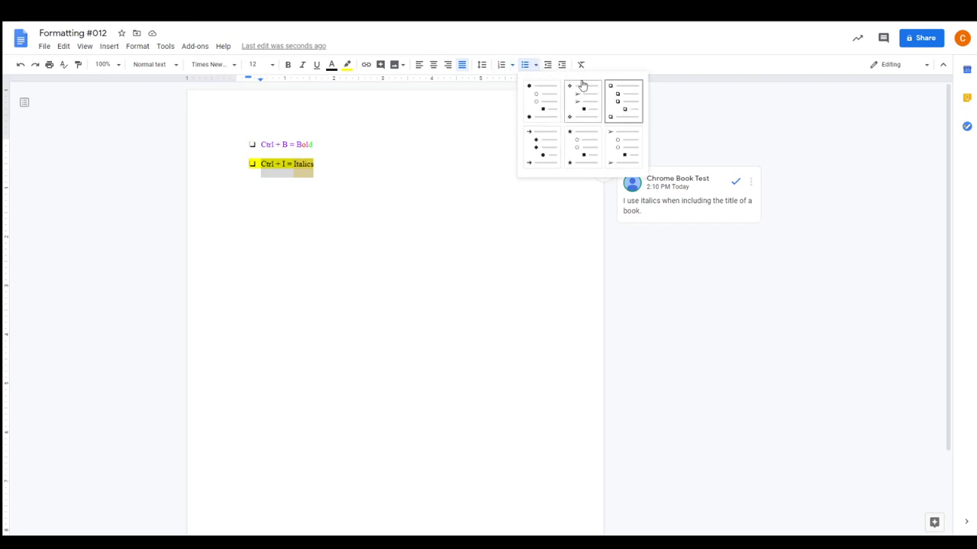
click(621, 102)
click(562, 67)
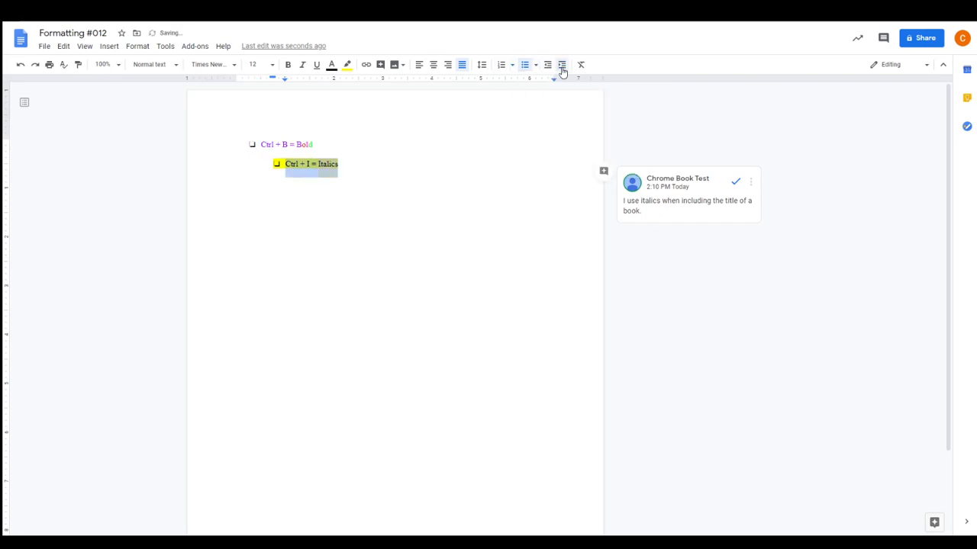
click(561, 67)
click(561, 67)
click(547, 67)
click(547, 68)
click(547, 67)
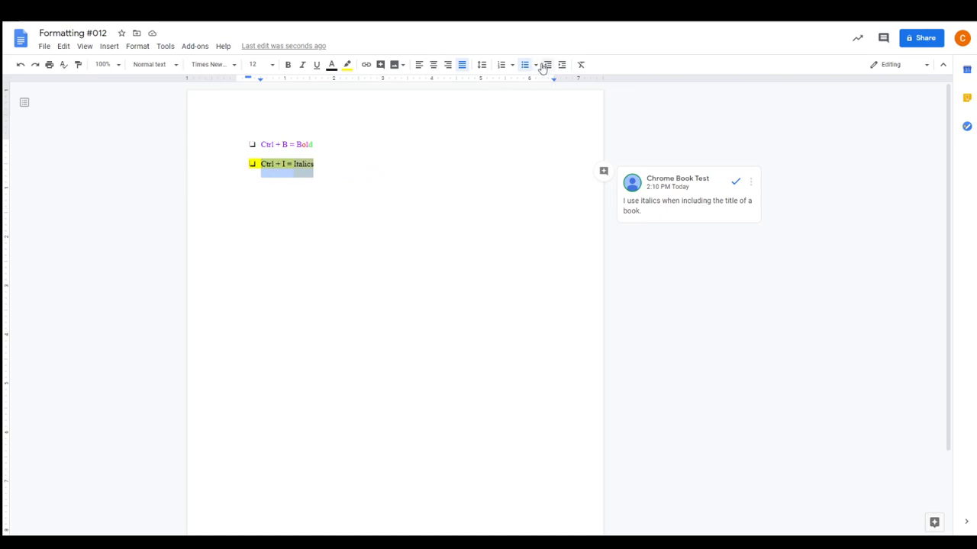
click(580, 64)
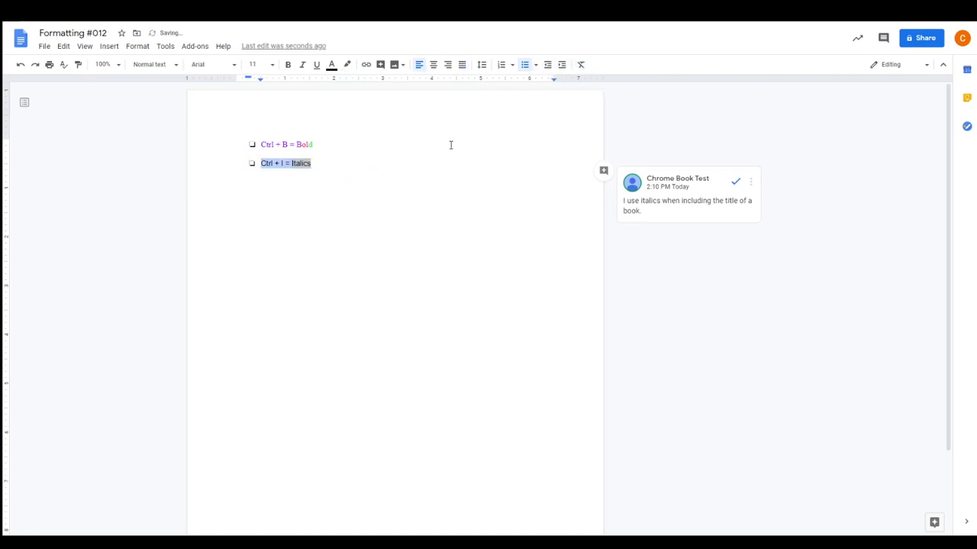
Select and deselect the word Italics, then show the Edit menu commands
click(377, 170)
drag(310, 163, 290, 162)
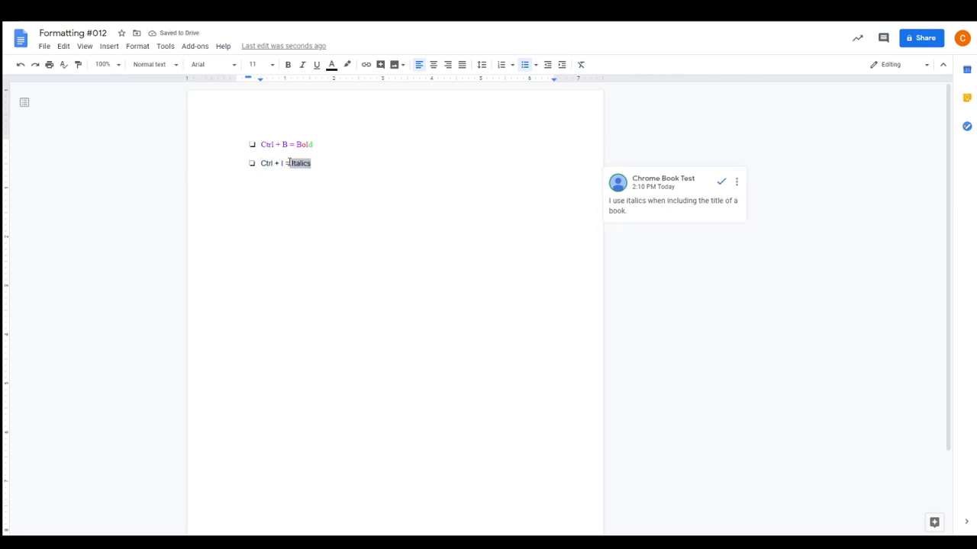
click(351, 175)
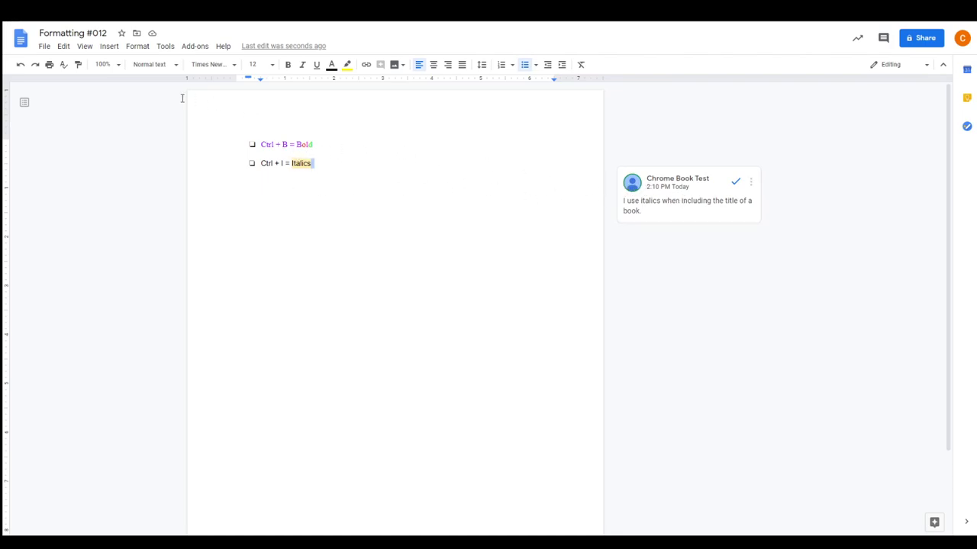
click(64, 47)
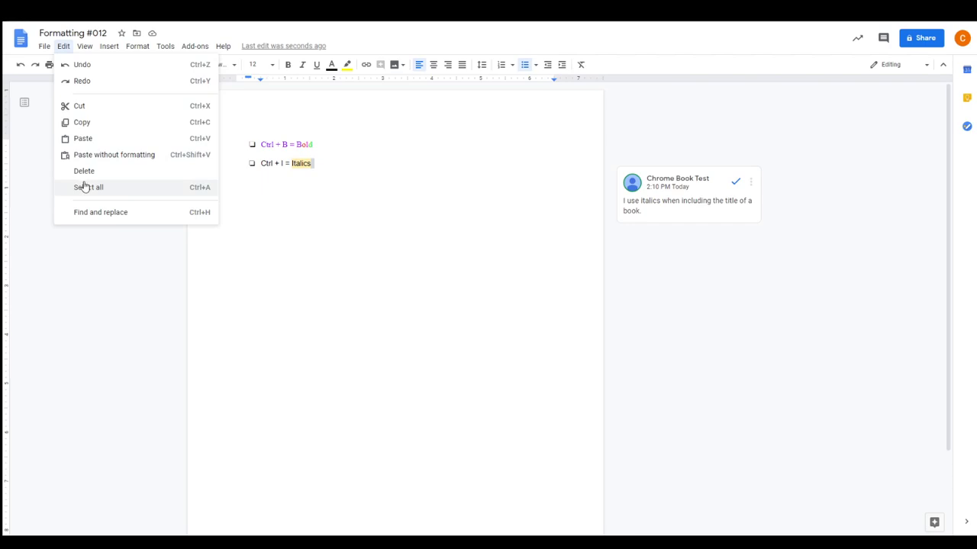
Replace the capitalised 'Bold' with lowercase 'bold' using Match case, then close Find and replace
click(96, 213)
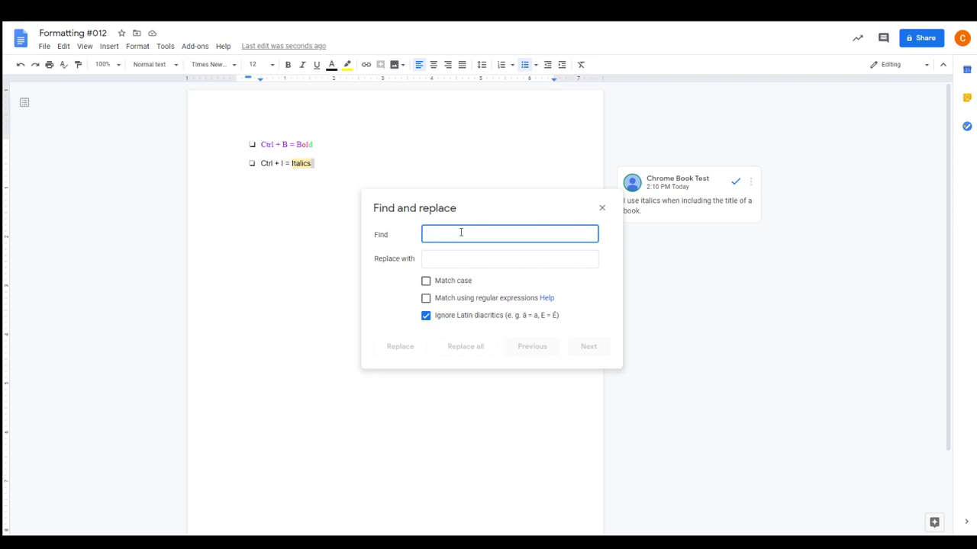
text(Bold)
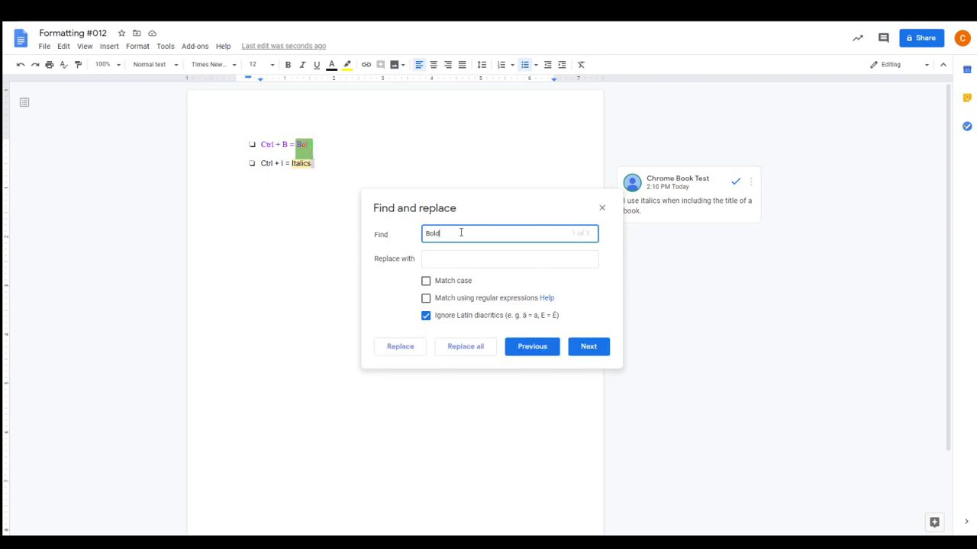
click(426, 280)
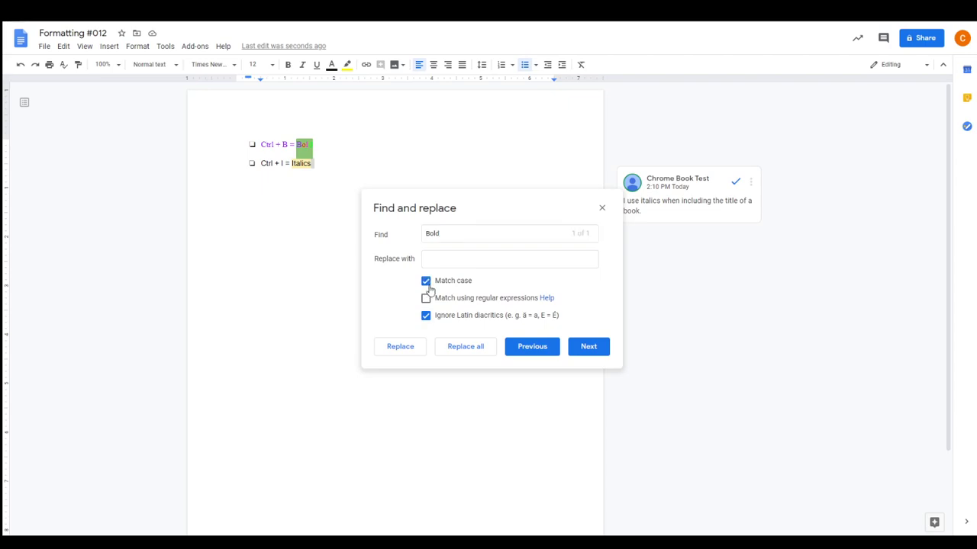
click(435, 259)
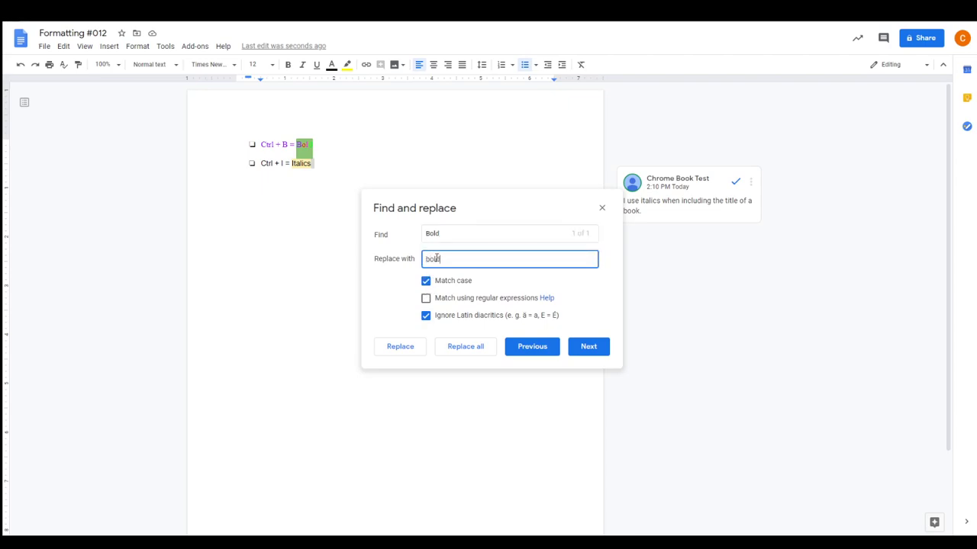
click(473, 347)
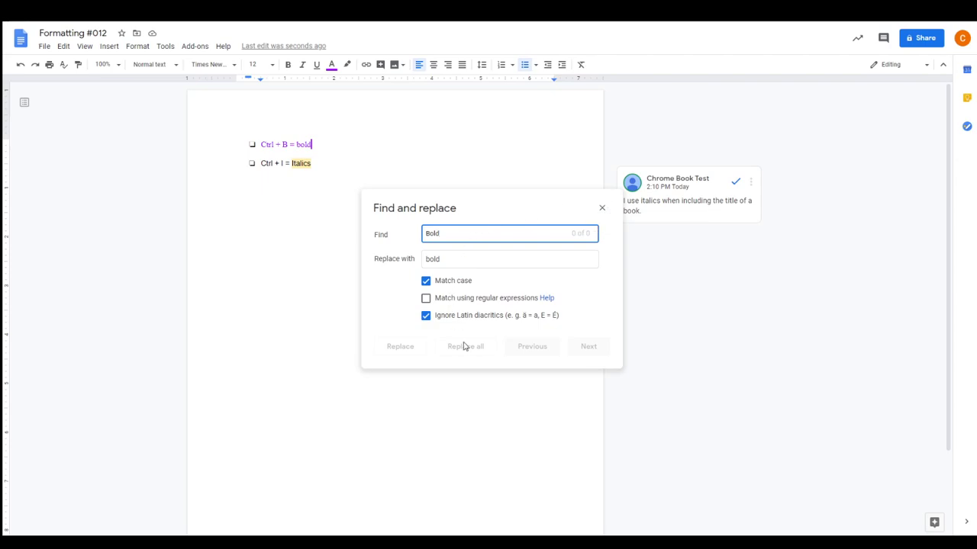
click(603, 209)
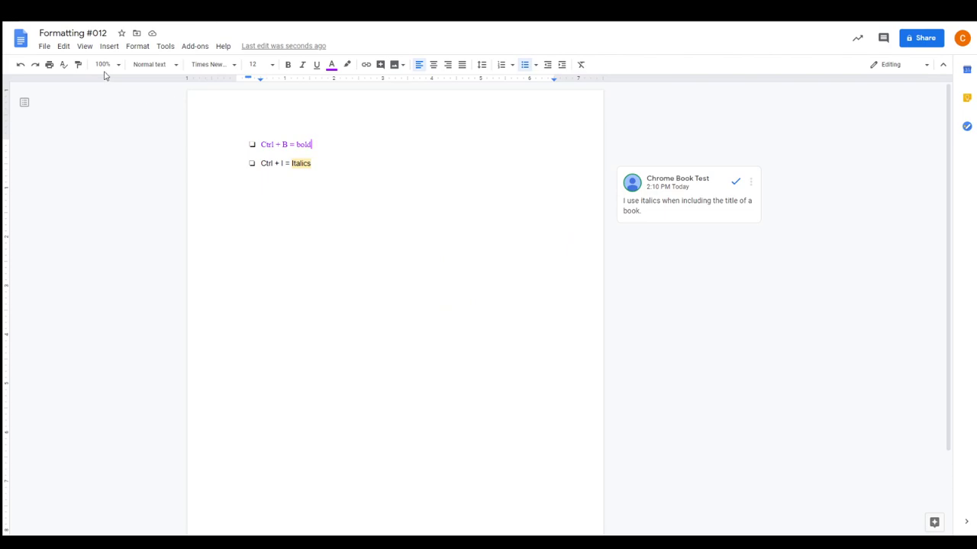
click(85, 46)
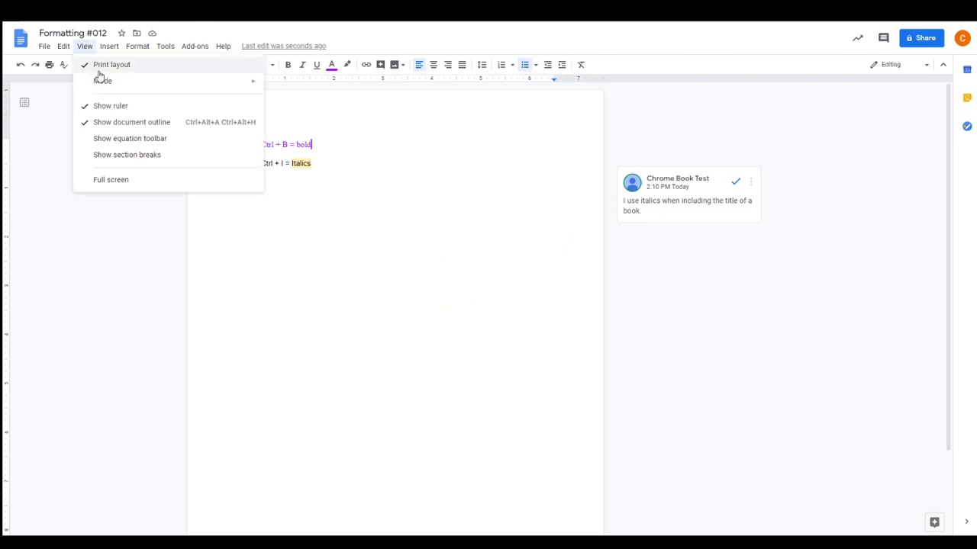
Hide the rulers and then show them again
mouse_move(102, 81)
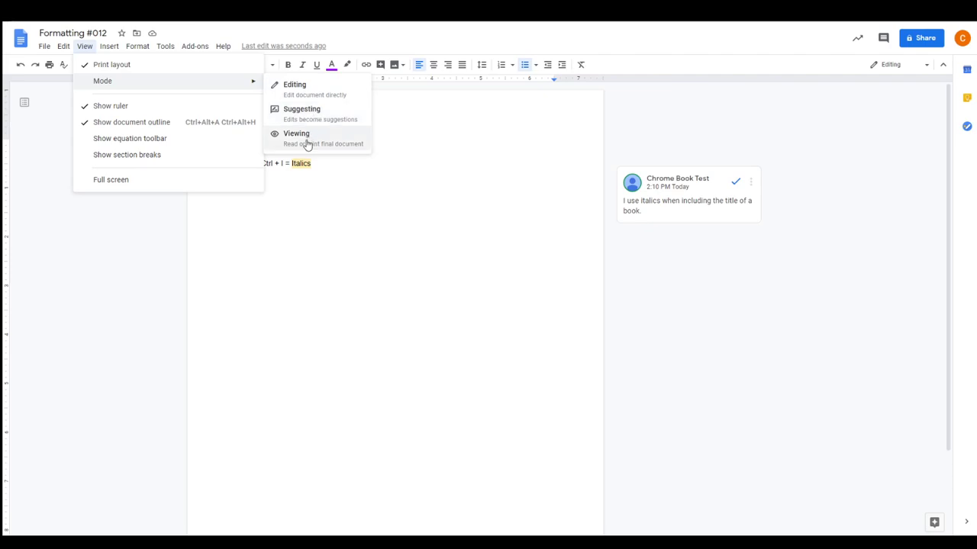
click(88, 105)
click(85, 47)
click(98, 102)
Bring up the Format > Text > Capitalization options
click(65, 47)
mouse_move(136, 47)
mouse_move(153, 67)
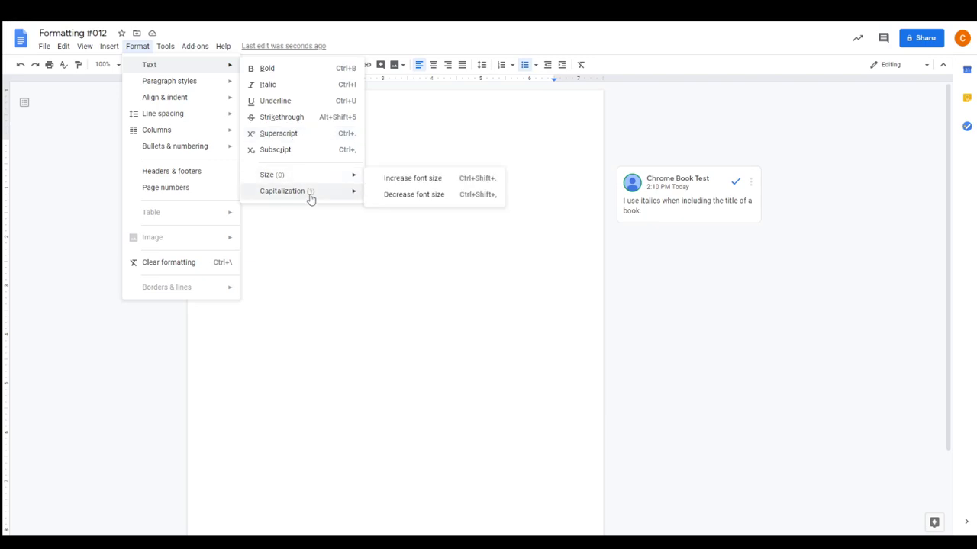
Change 'bold' to uppercase 'BOLD', then look through the Format and Tools menus
mouse_move(312, 200)
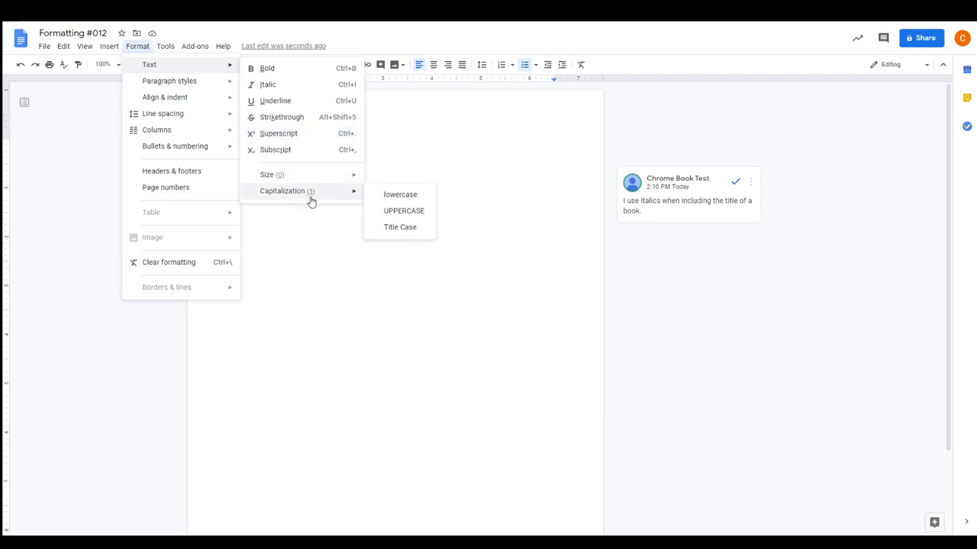
click(410, 211)
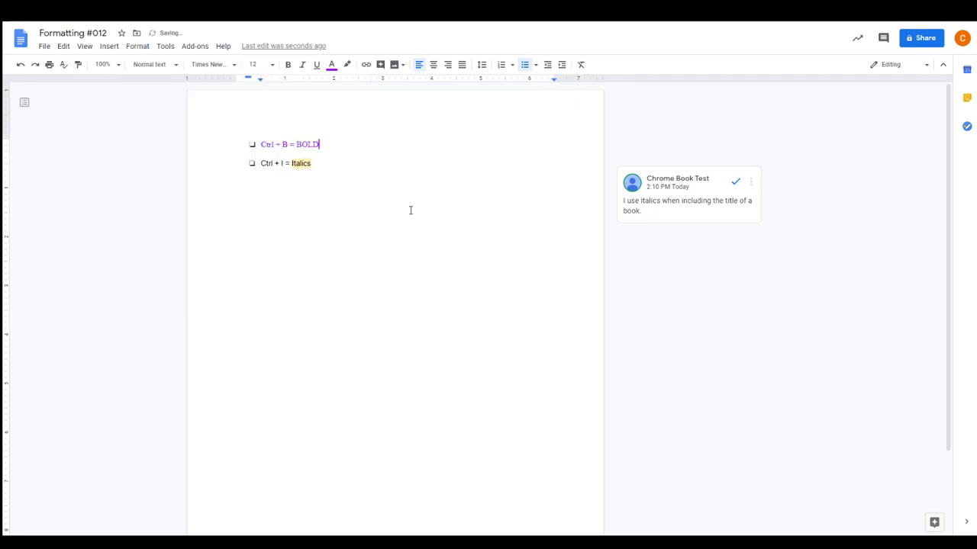
click(135, 47)
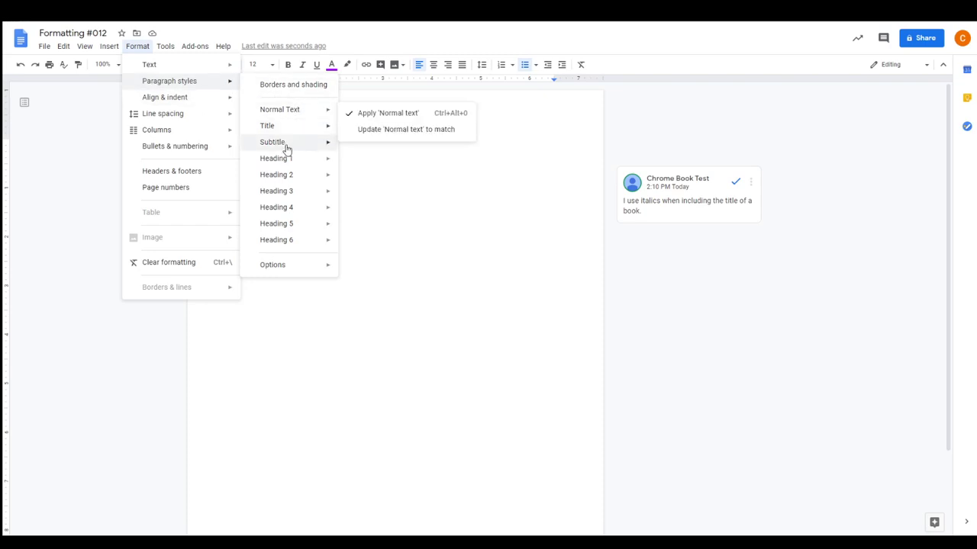
mouse_move(277, 114)
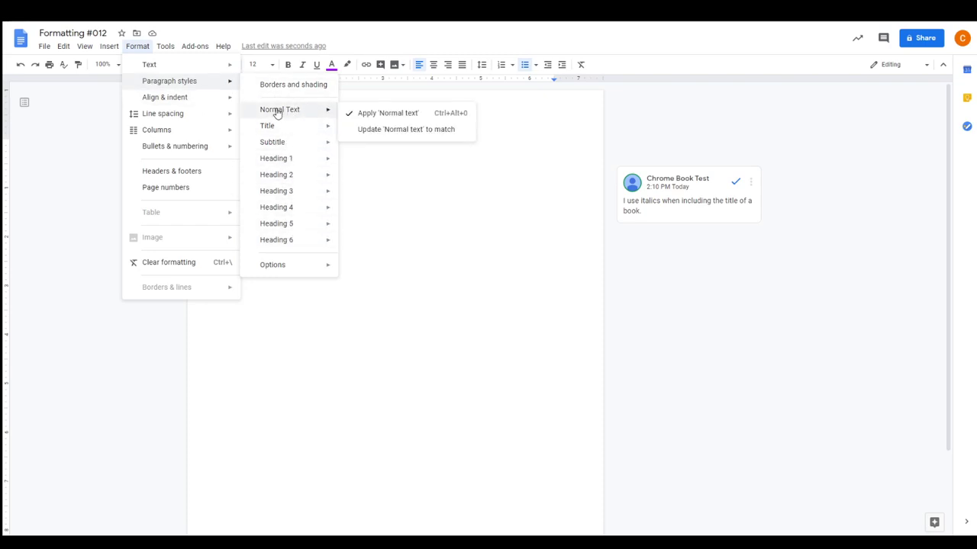
mouse_move(273, 158)
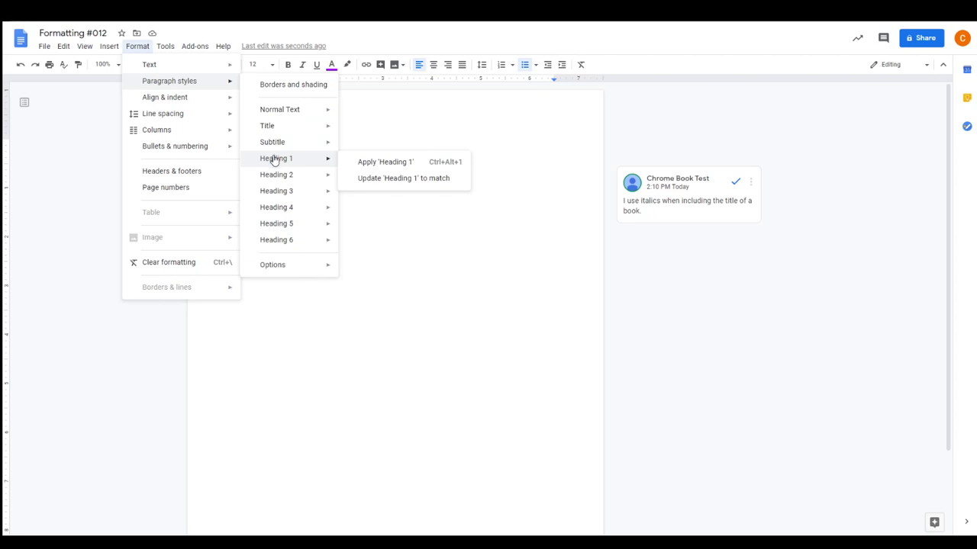
mouse_move(190, 108)
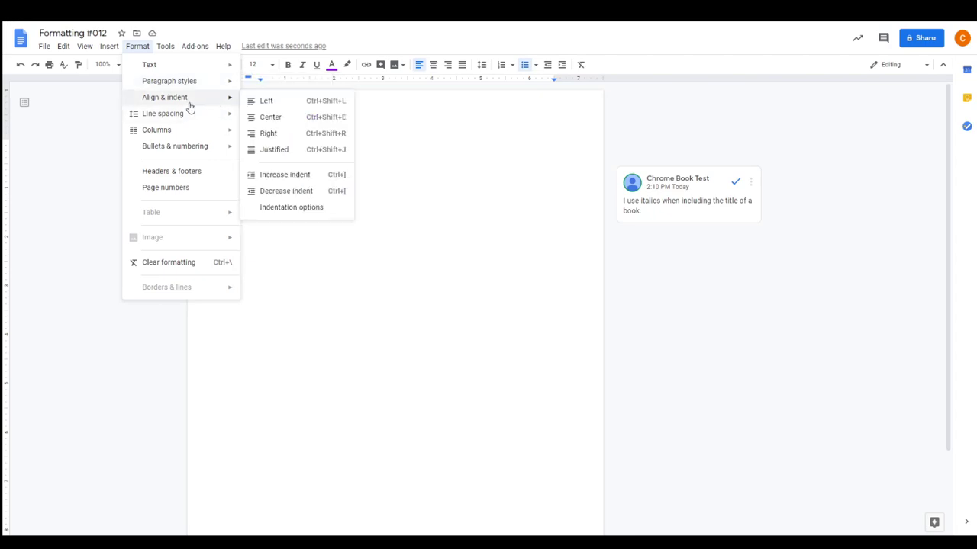
mouse_move(194, 135)
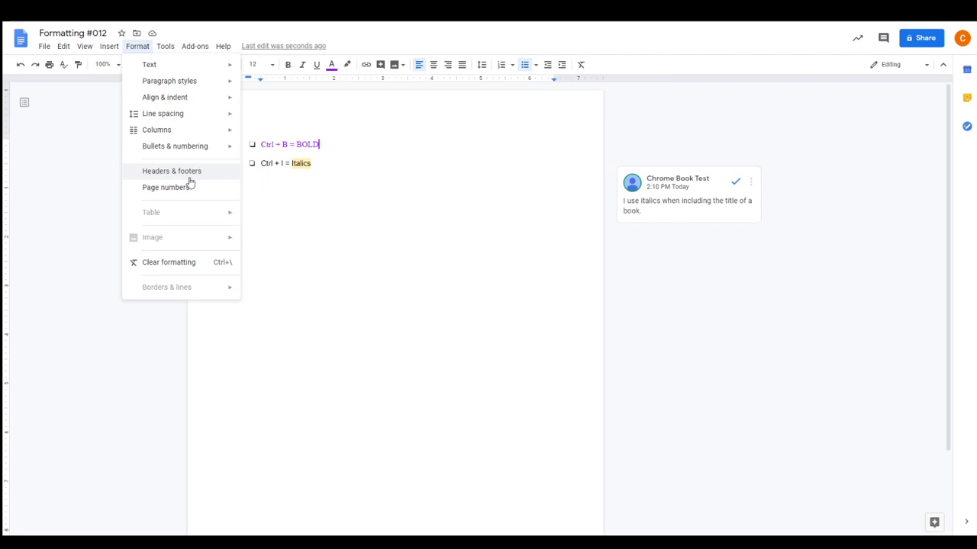
mouse_move(170, 49)
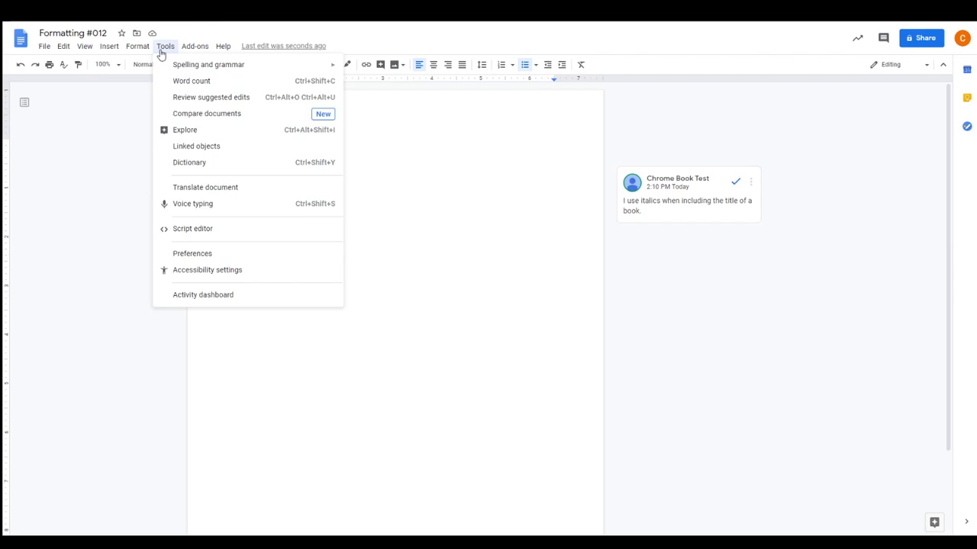
Delete both bulleted lines and the leftover empty bullet
click(316, 165)
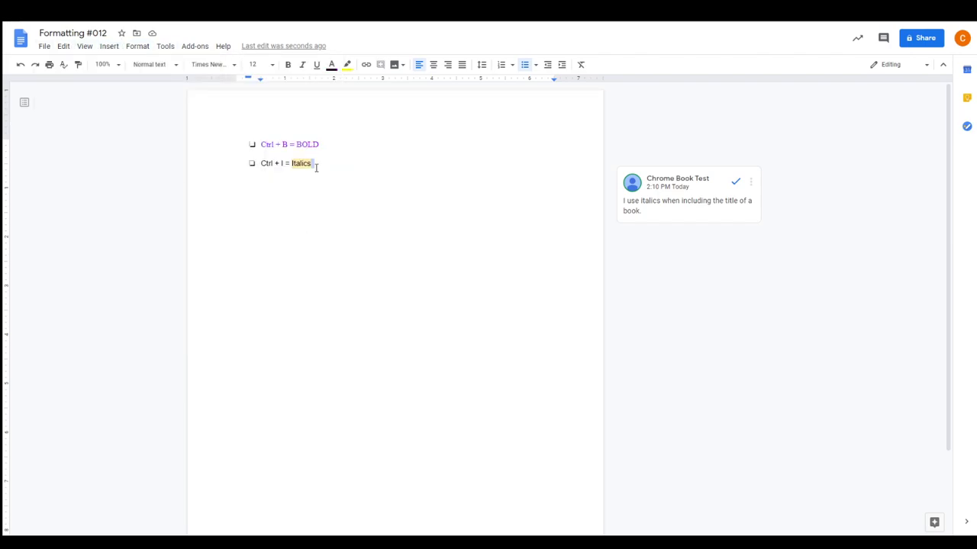
drag(316, 166, 220, 123)
key(BackSpace)
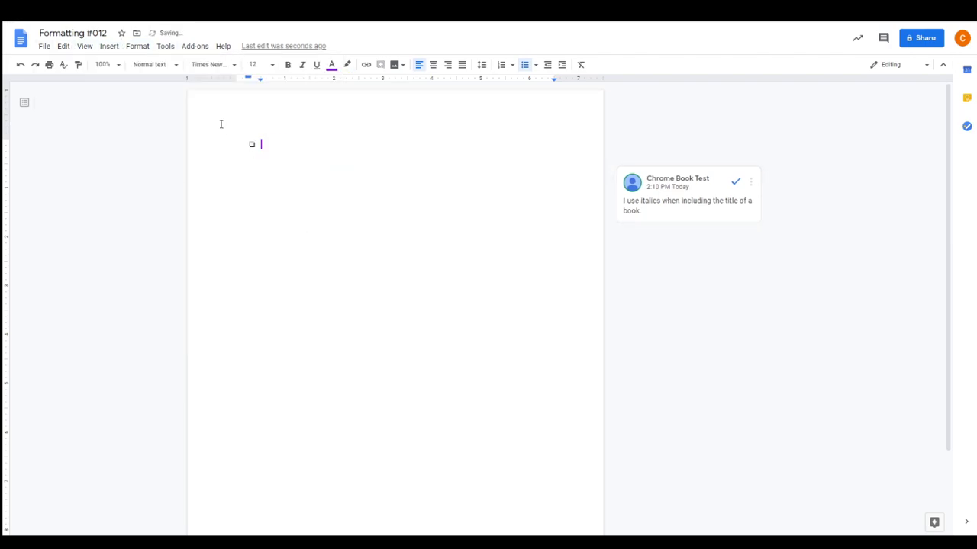
key(BackSpace)
key(BackSpace)
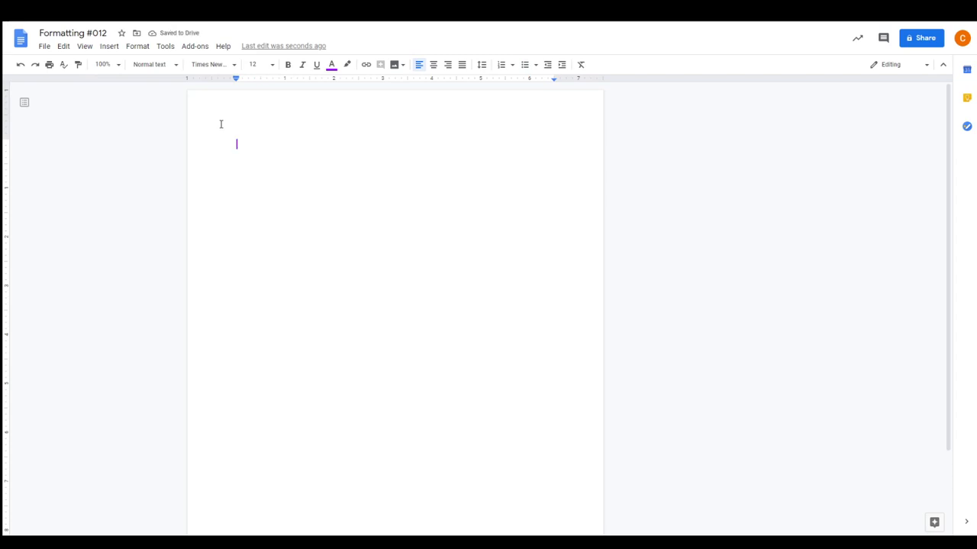
Type the person's full name and make the first name bold
drag(258, 152, 234, 148)
click(288, 64)
drag(280, 145, 260, 145)
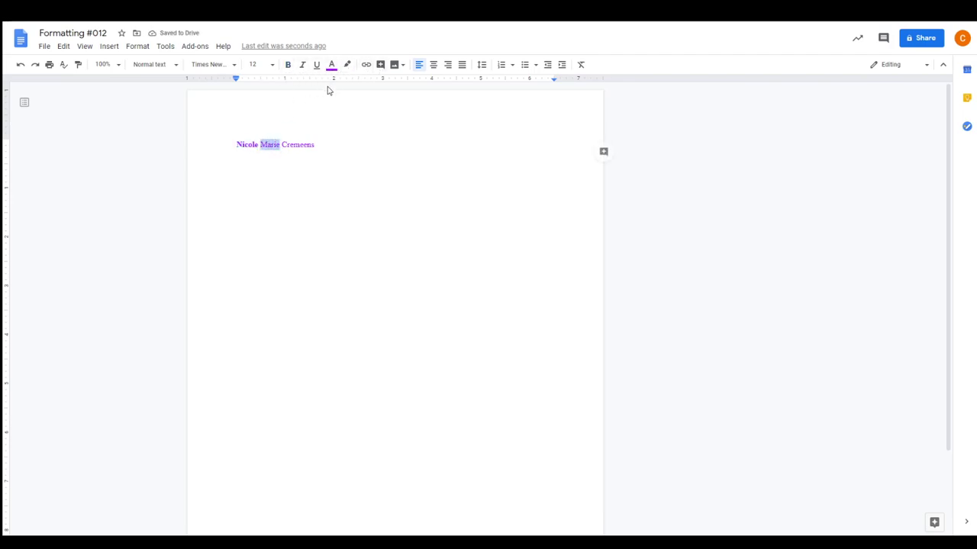
Make the middle name italic, red, size 18 in Comfortaa
click(302, 64)
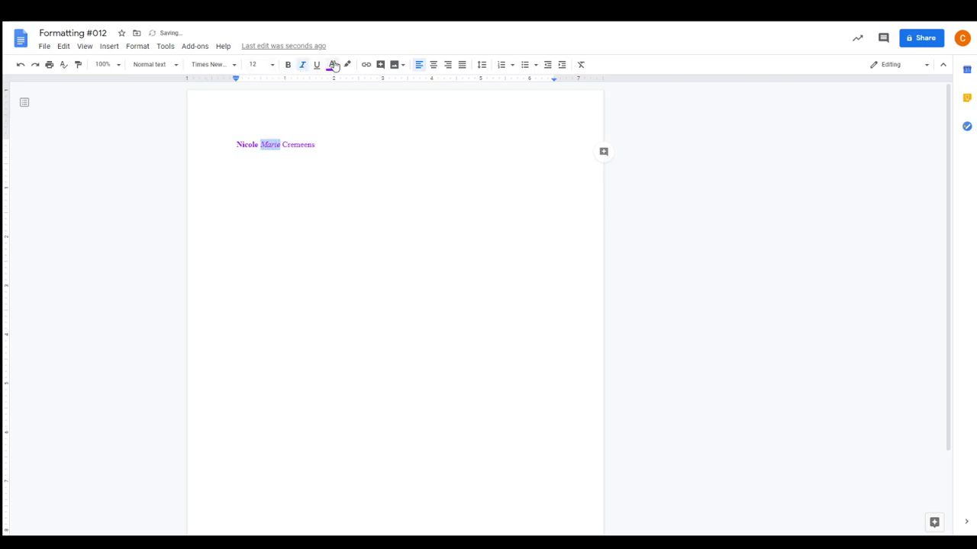
click(332, 66)
click(347, 96)
click(273, 68)
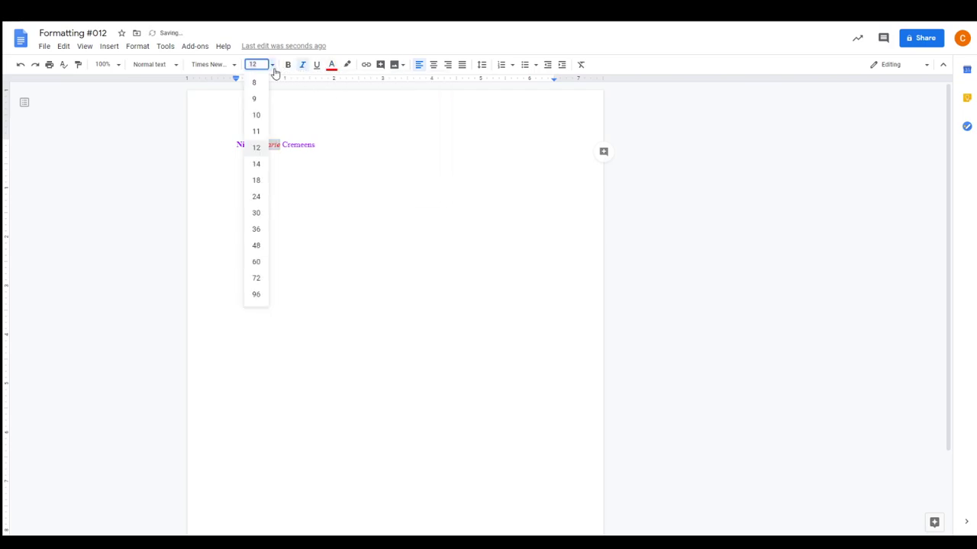
click(257, 180)
click(219, 66)
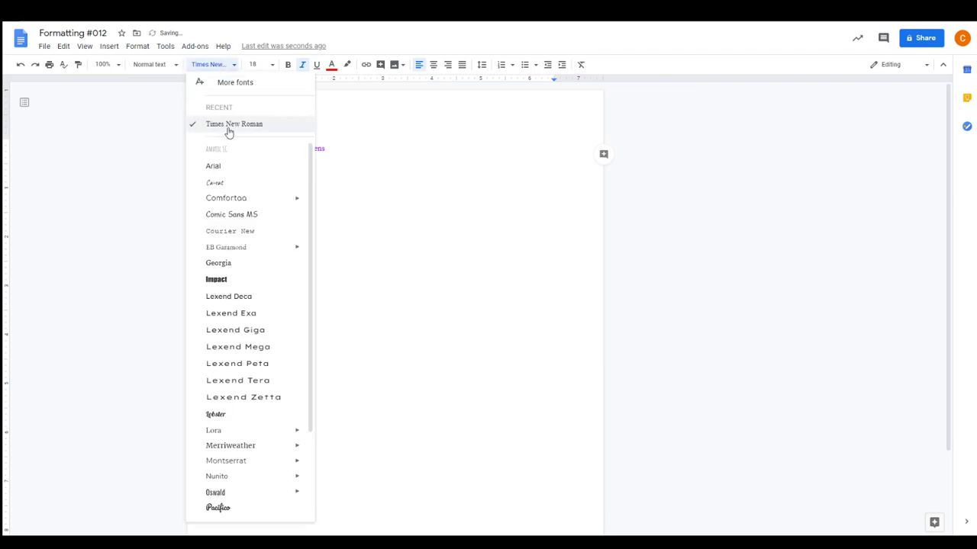
click(227, 198)
Set the surname to underlined orange Lexend Deca
drag(344, 148, 311, 148)
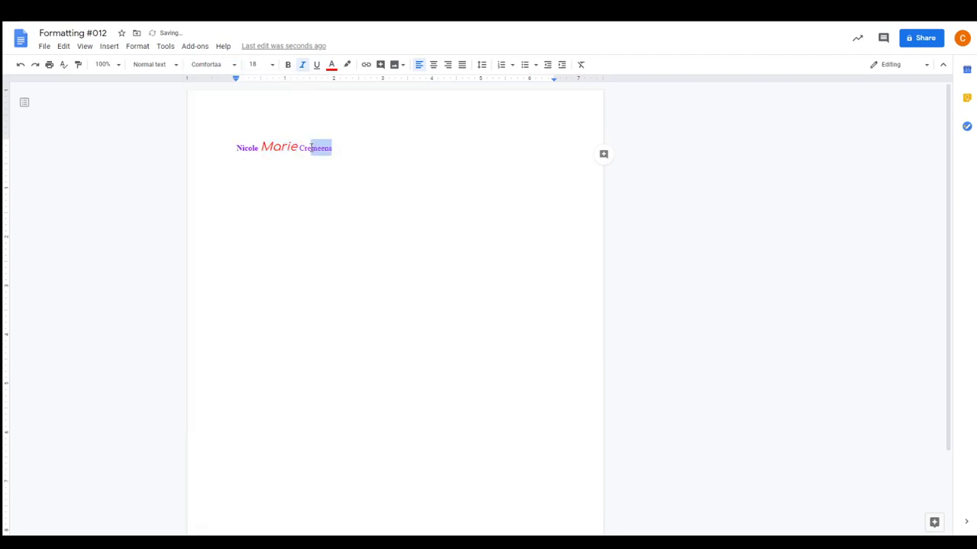
click(227, 66)
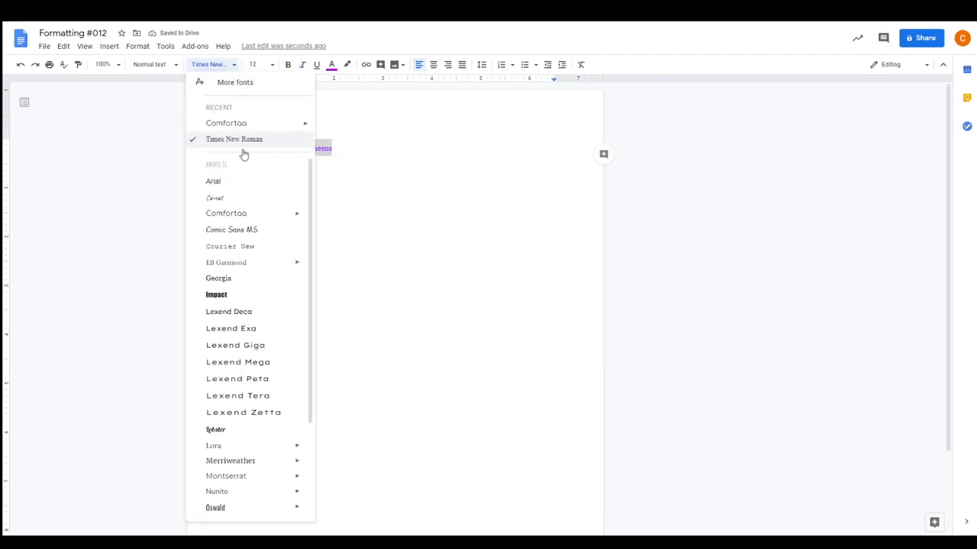
click(249, 312)
click(315, 66)
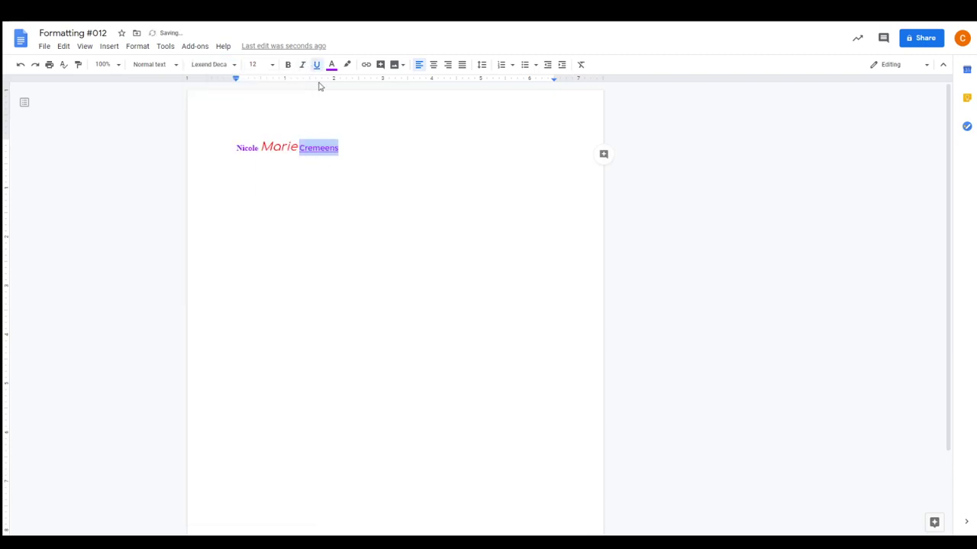
click(331, 64)
click(359, 99)
Centre the name line and give it double line spacing
click(403, 170)
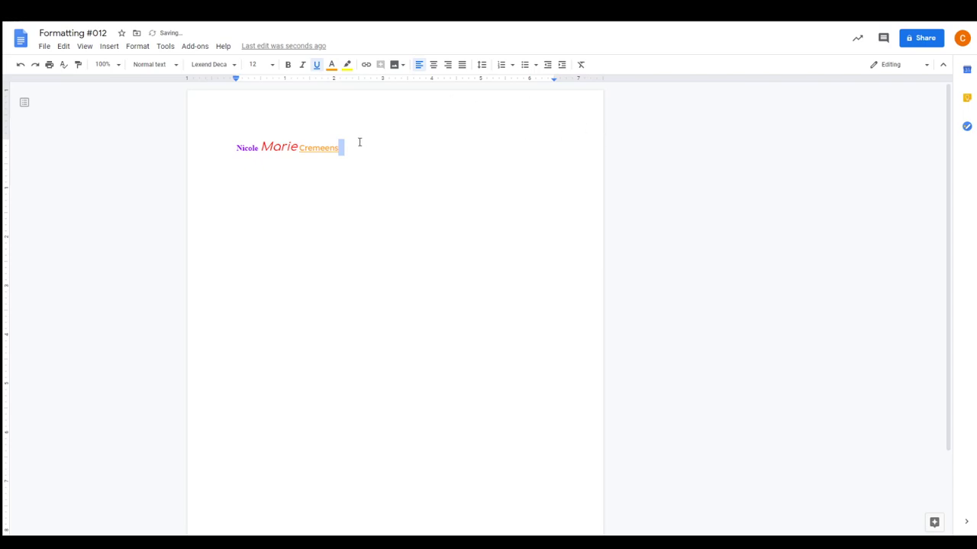
click(433, 64)
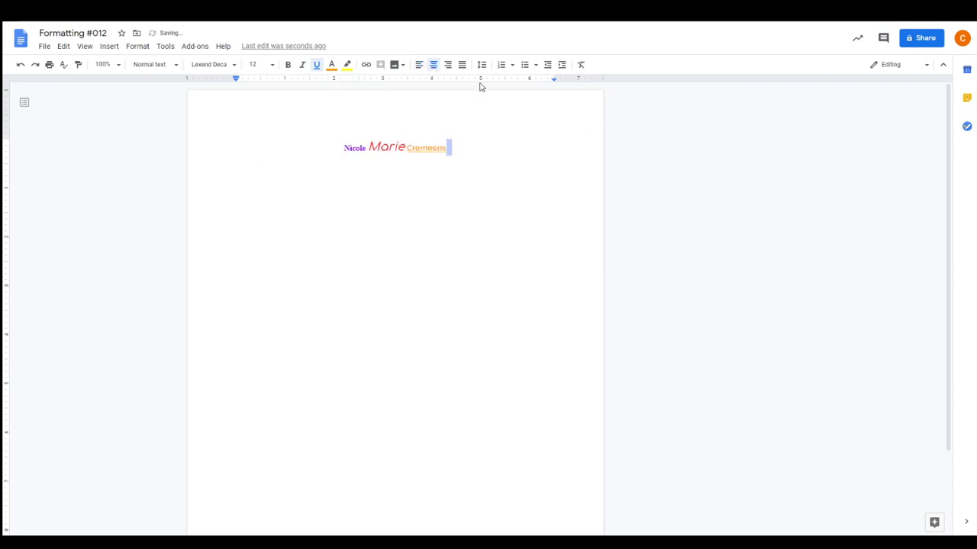
drag(452, 145, 295, 136)
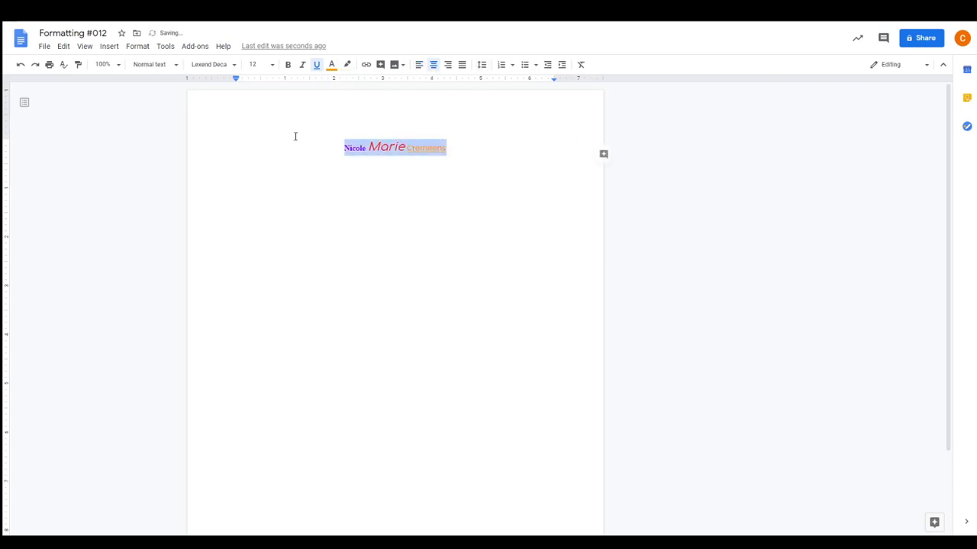
click(482, 64)
click(493, 133)
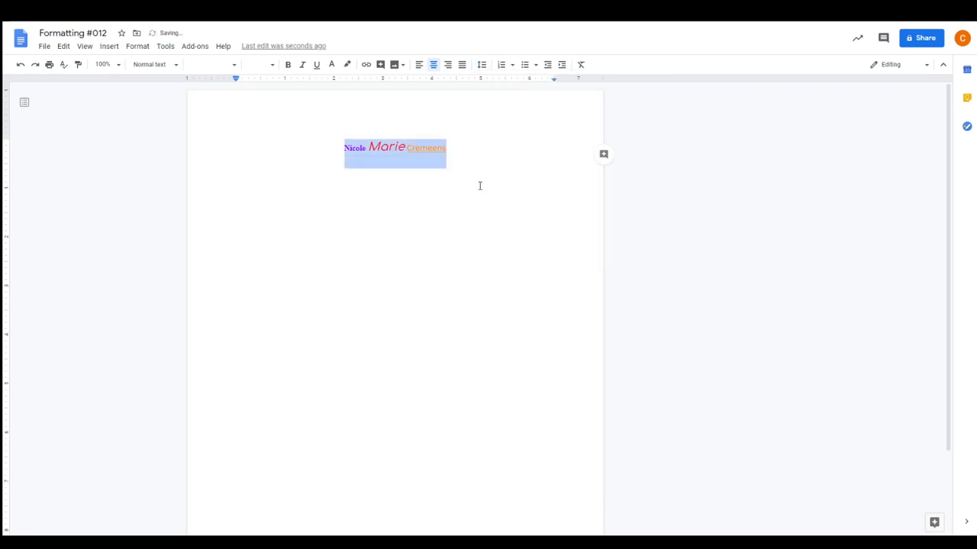
click(486, 229)
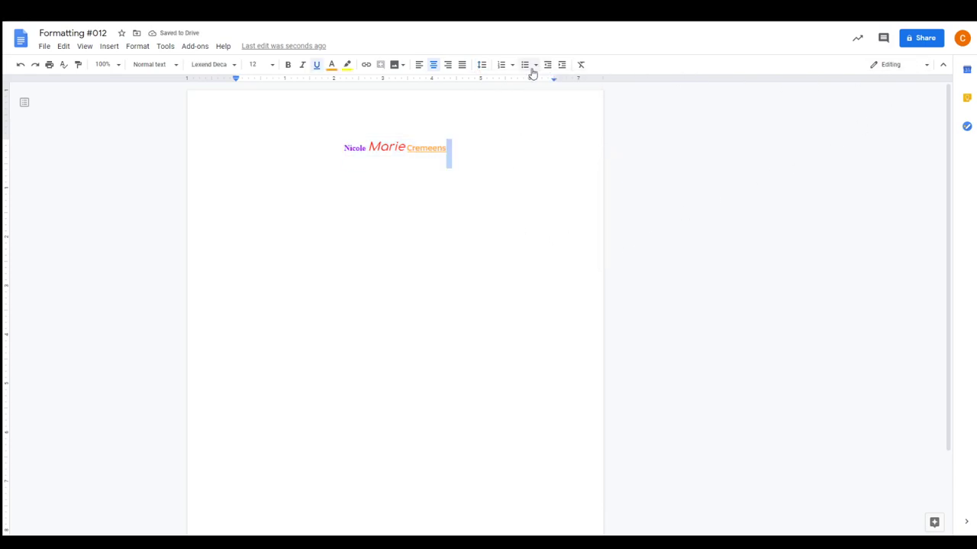
click(552, 162)
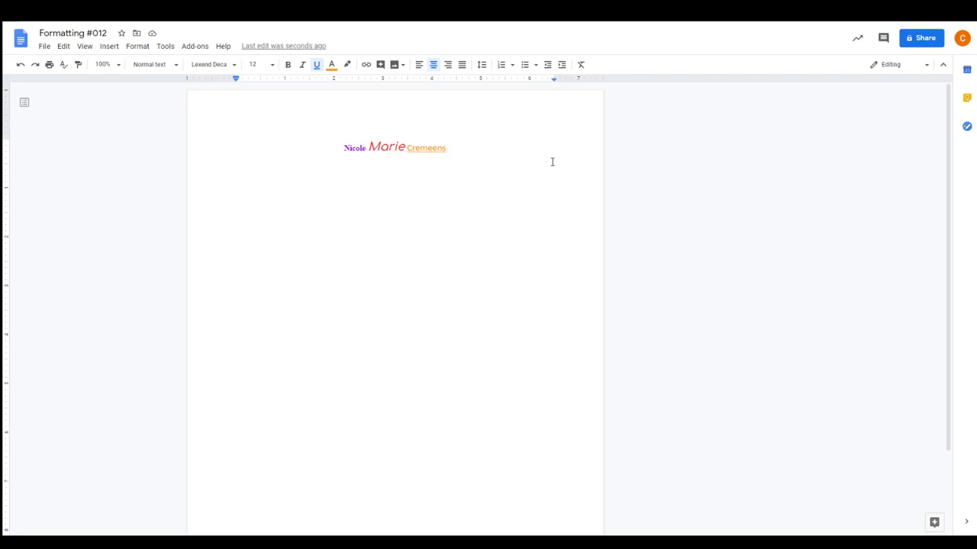